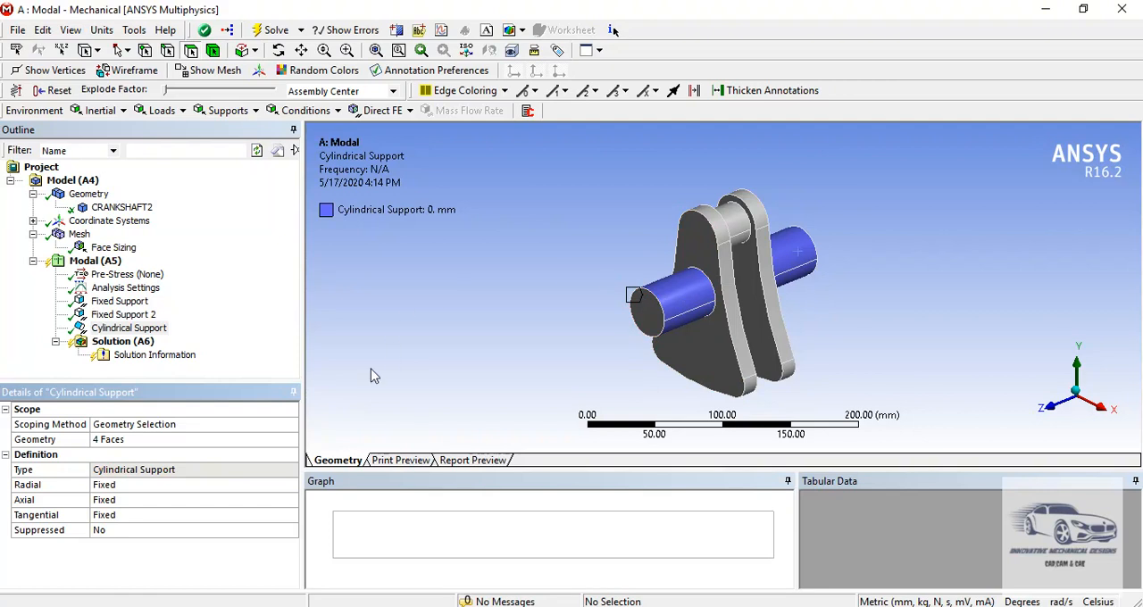
- Solve the modal analysis of the crankshaft with the defined supports
click(141, 343)
right_click(141, 343)
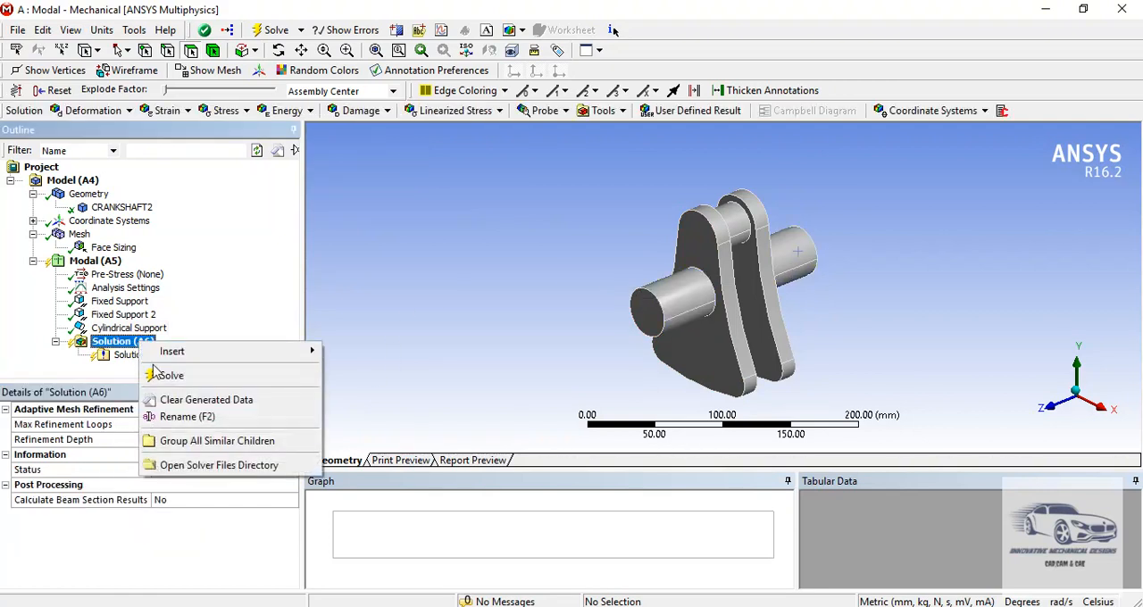
click(161, 377)
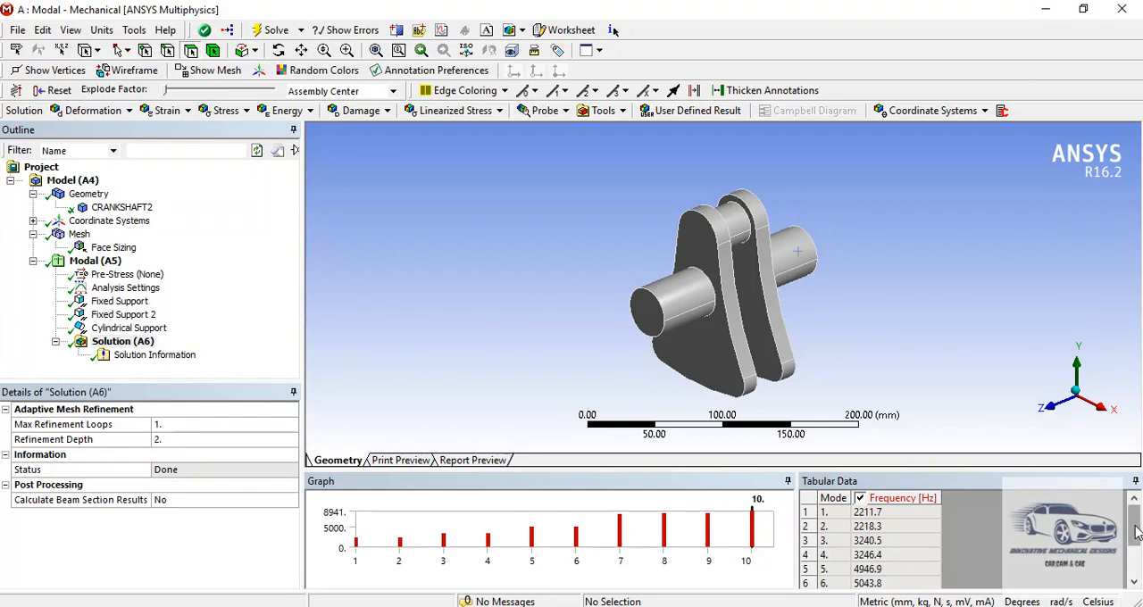
- Create mode shape results for all ten modes from the solved frequency table
mouse_move(1137, 532)
mouse_down()
mouse_move(1137, 563)
mouse_move(1138, 523)
mouse_move(1135, 568)
mouse_move(1135, 528)
mouse_up()
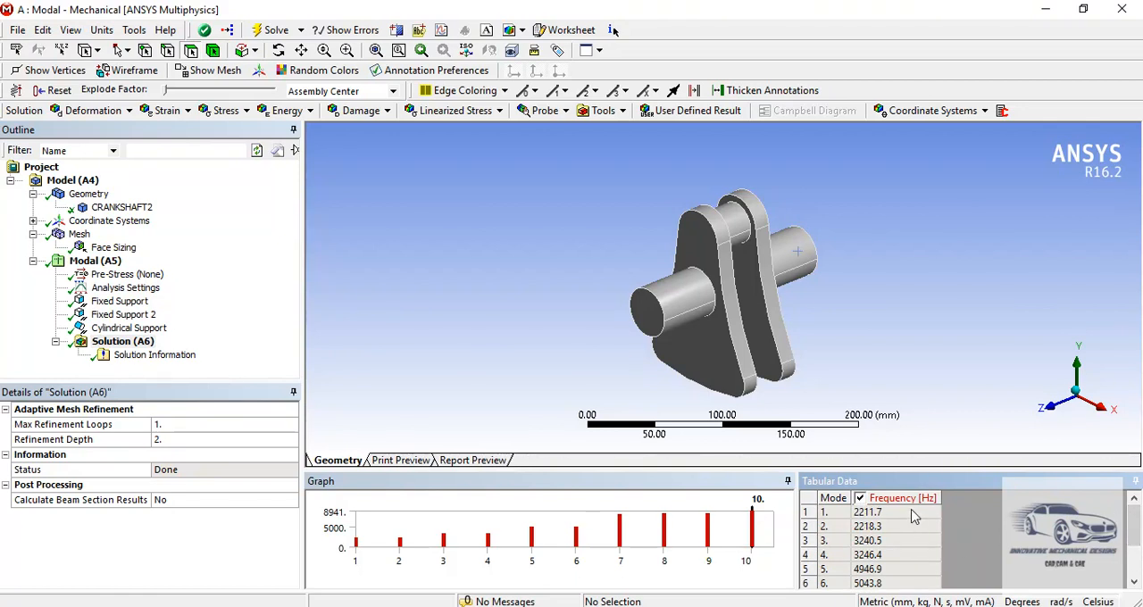
click(914, 516)
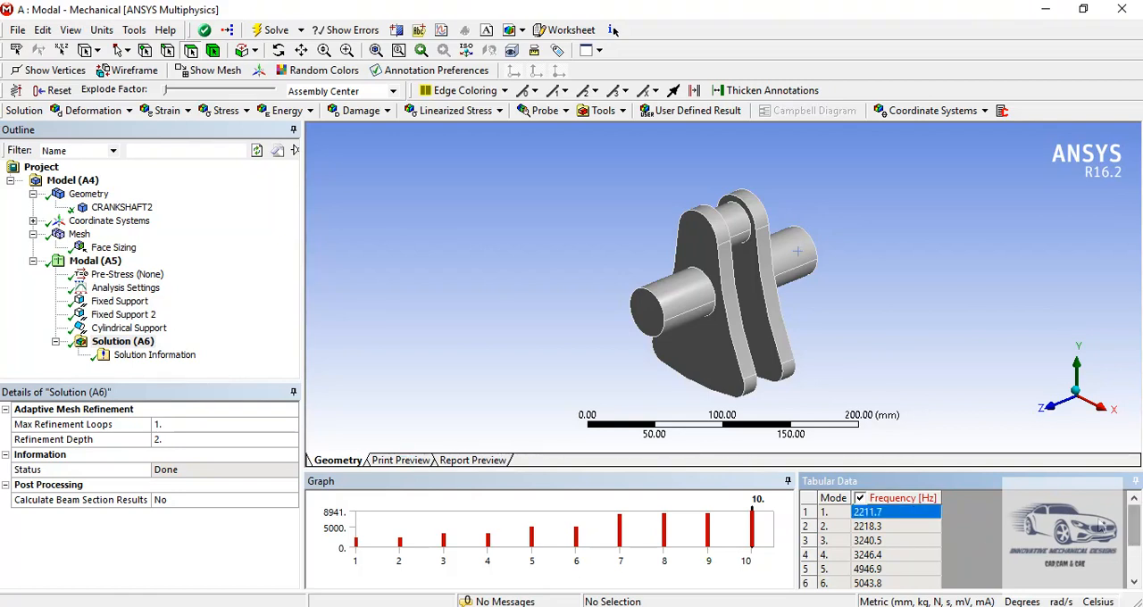
drag(1131, 536, 1133, 571)
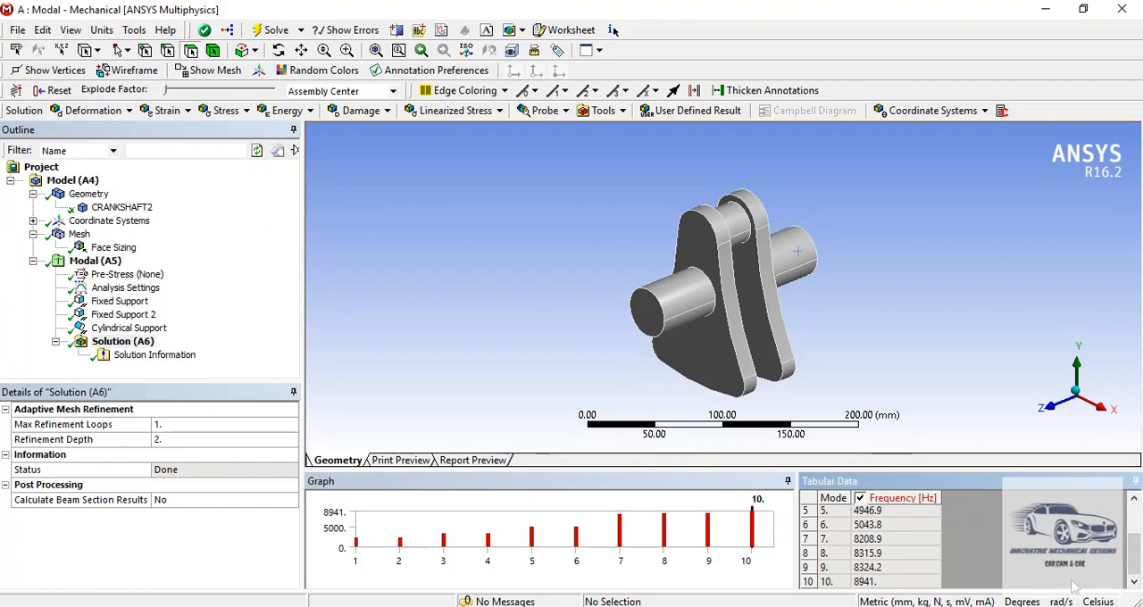
shift+click(912, 584)
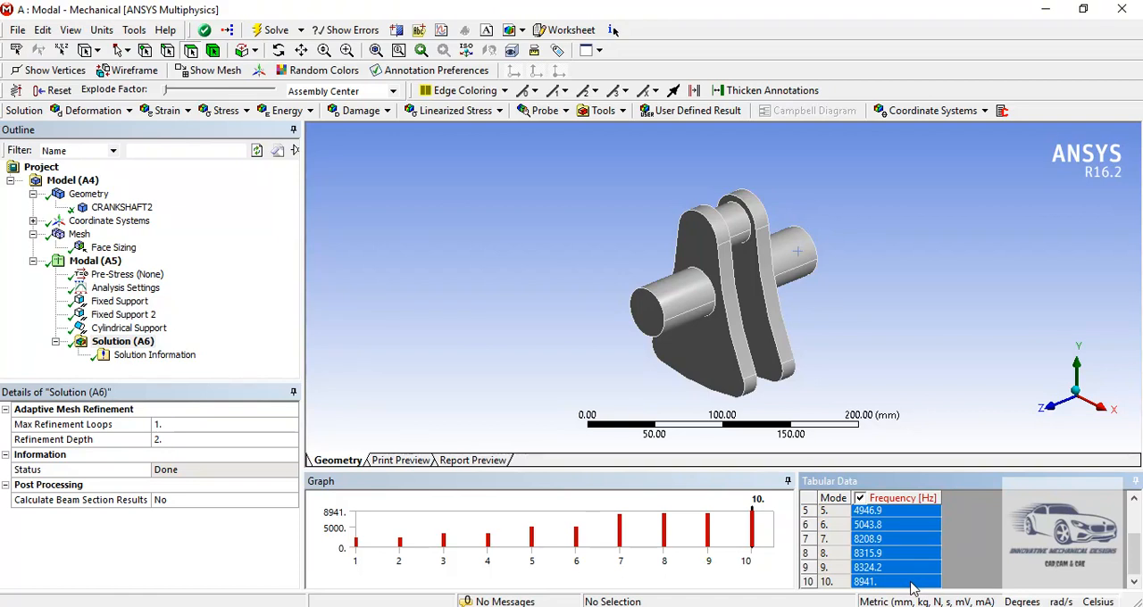
right_click(912, 585)
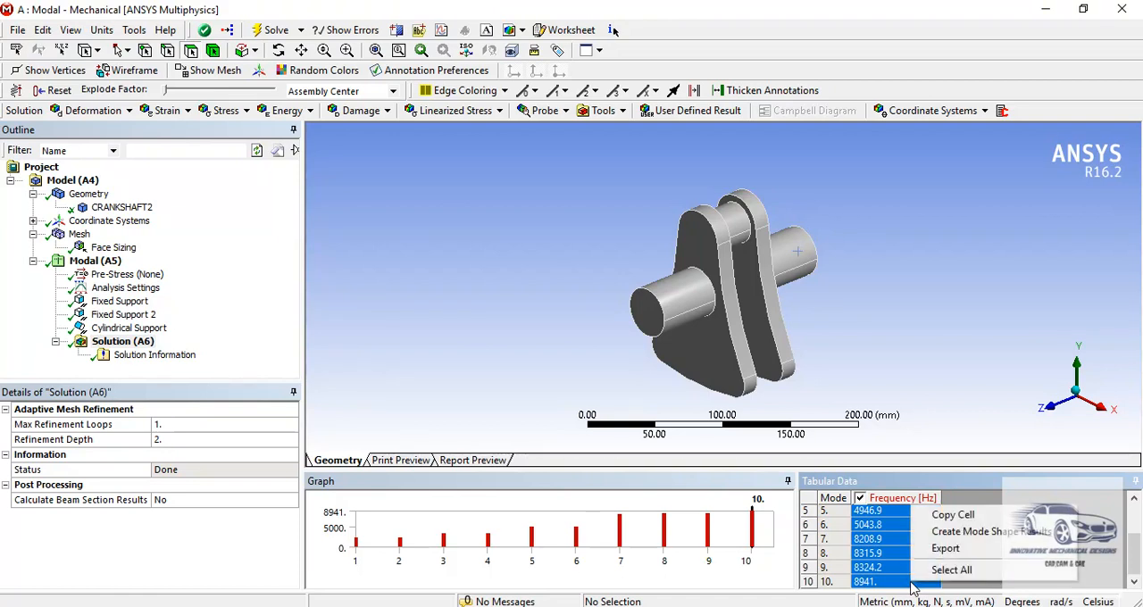
click(937, 533)
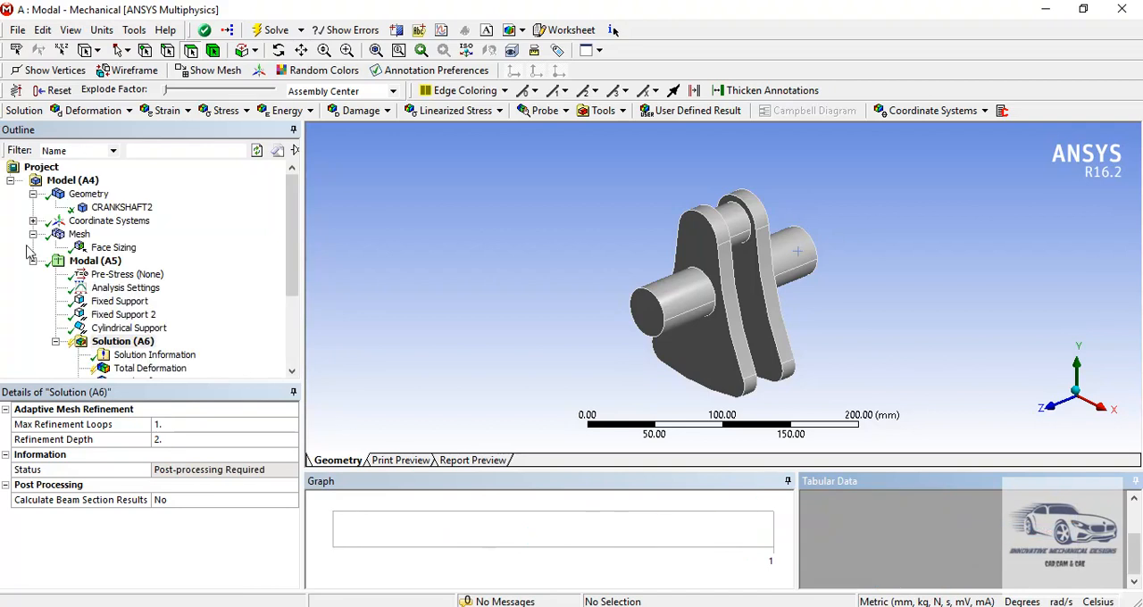
- Rename all ten Total Deformation results based on their definition
drag(294, 283, 279, 371)
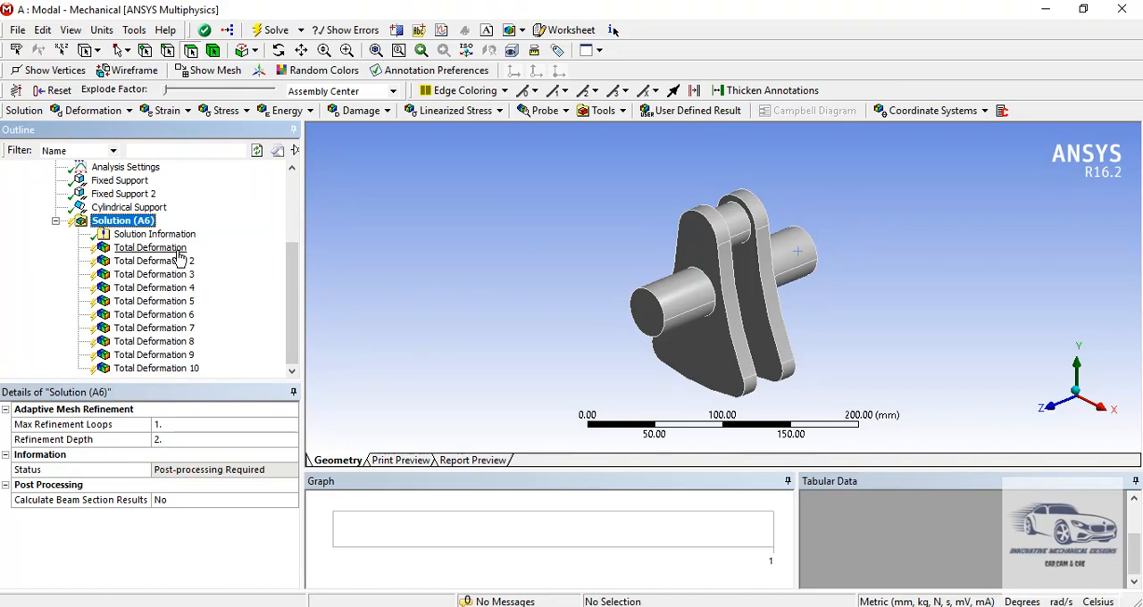
click(150, 248)
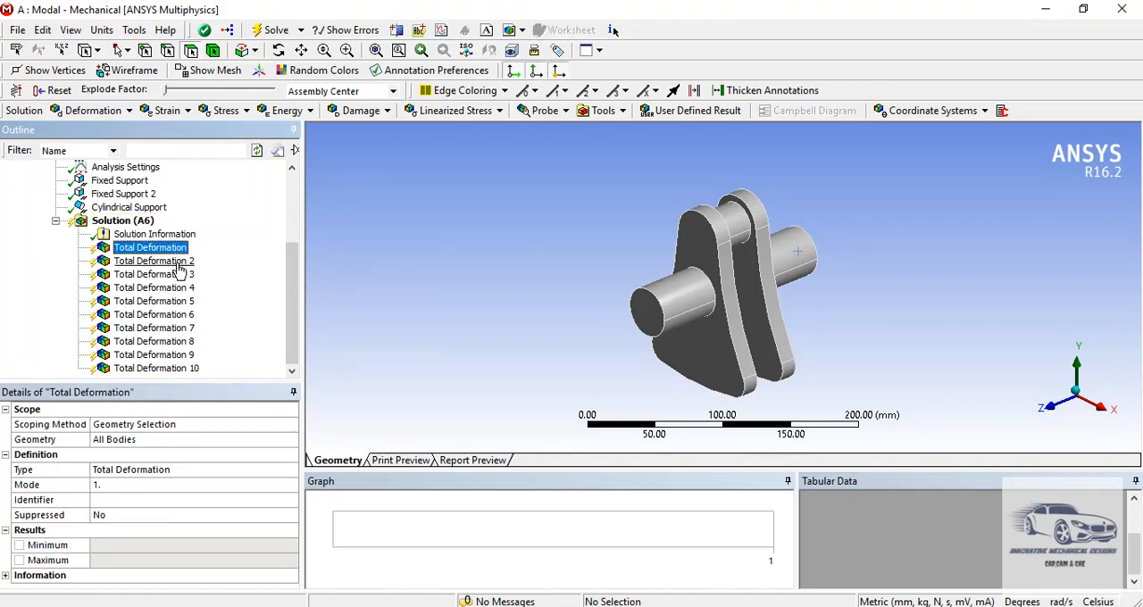
shift+click(175, 370)
right_click(175, 375)
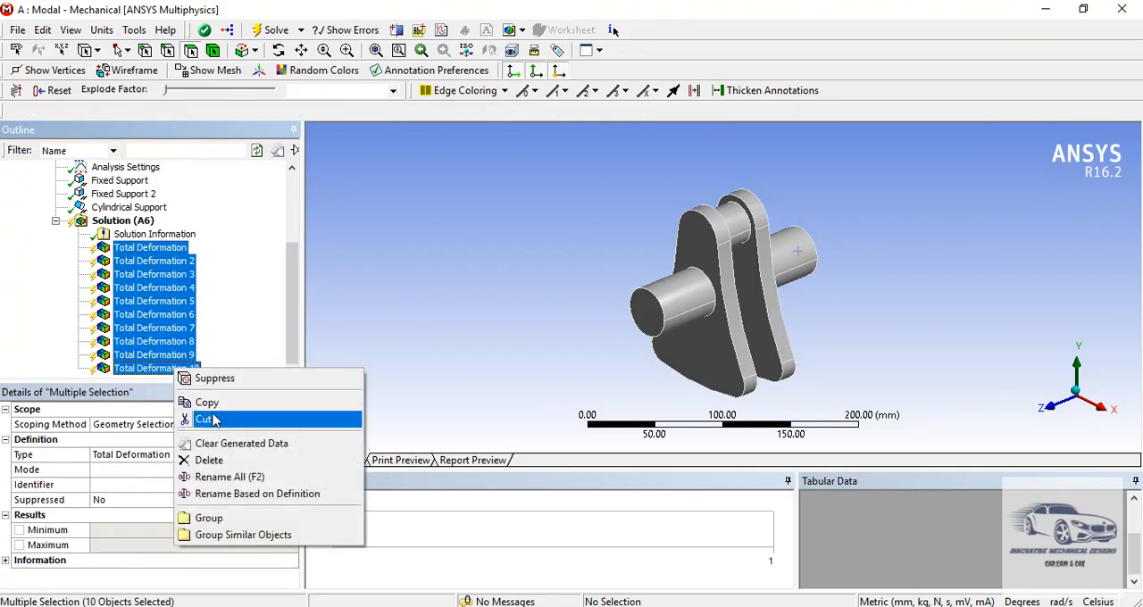
click(227, 494)
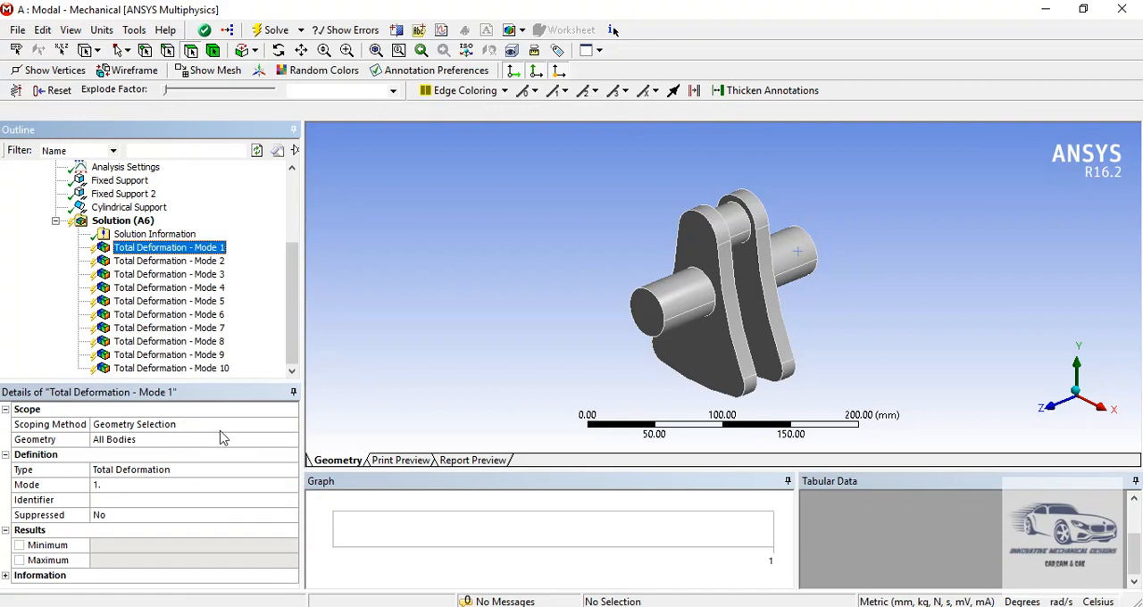
- Evaluate all results of the modal solution
click(125, 221)
right_click(135, 230)
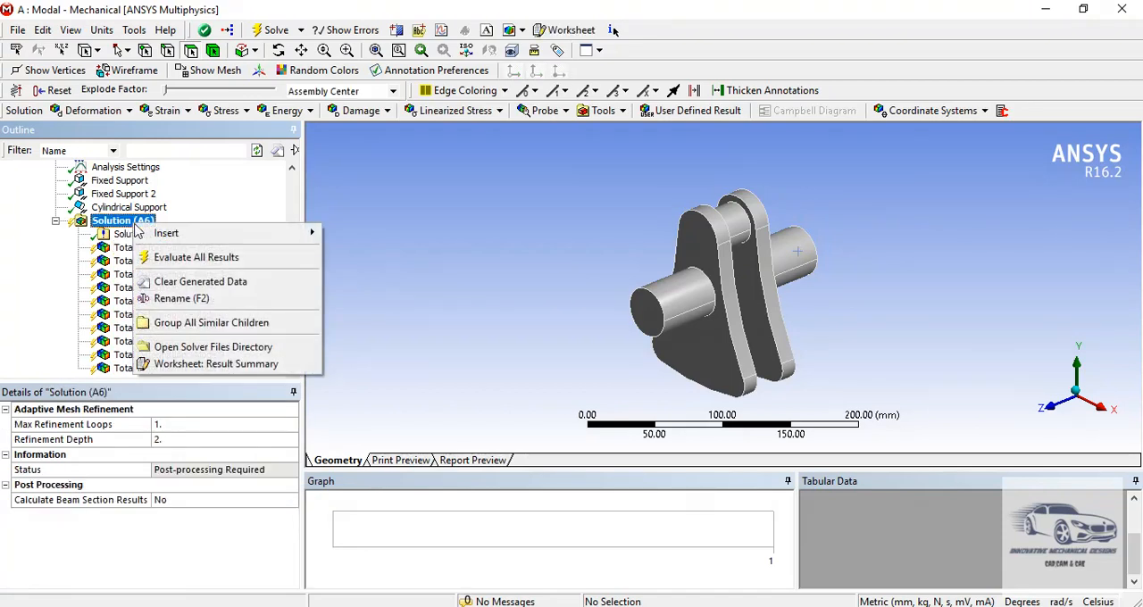
click(149, 259)
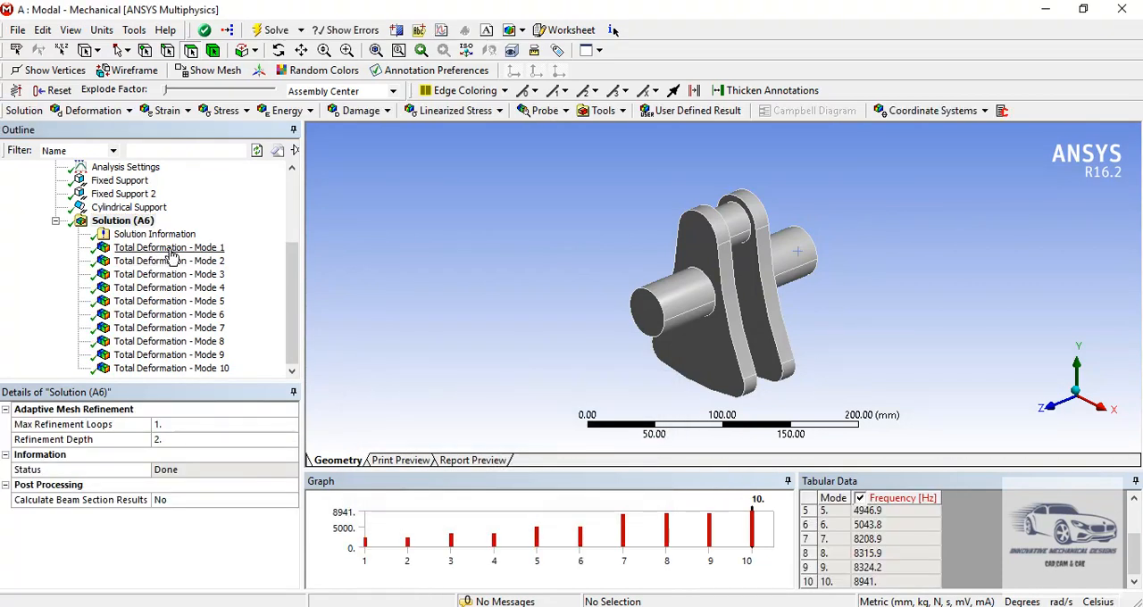
- Show the Mode 1 total deformation, play and stop its animation, and examine the frequency, maximum deformation and deformed region
click(171, 250)
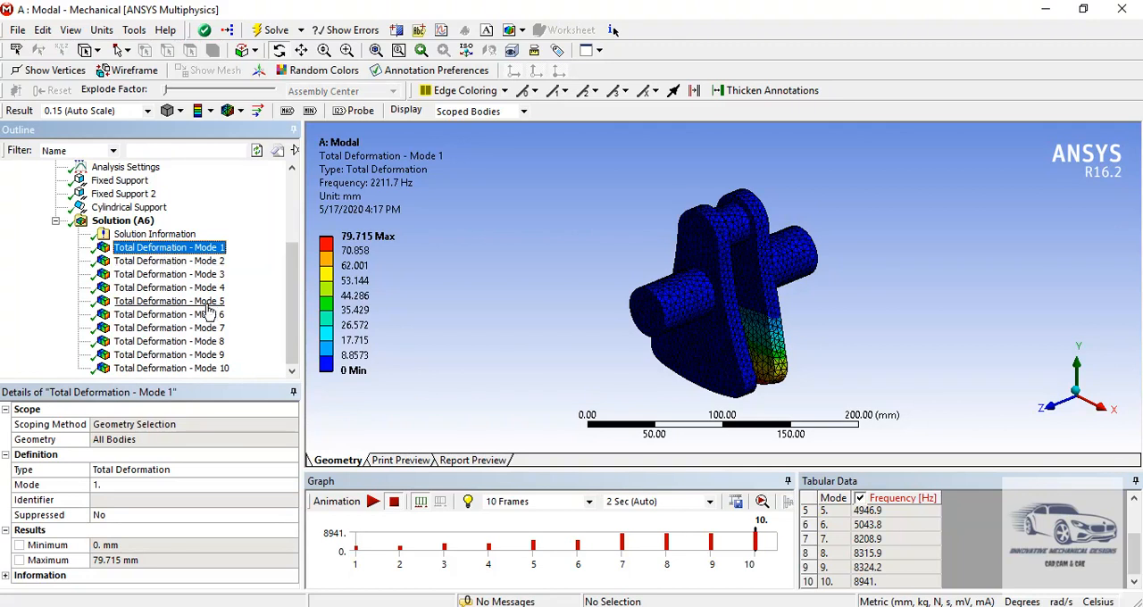
click(373, 502)
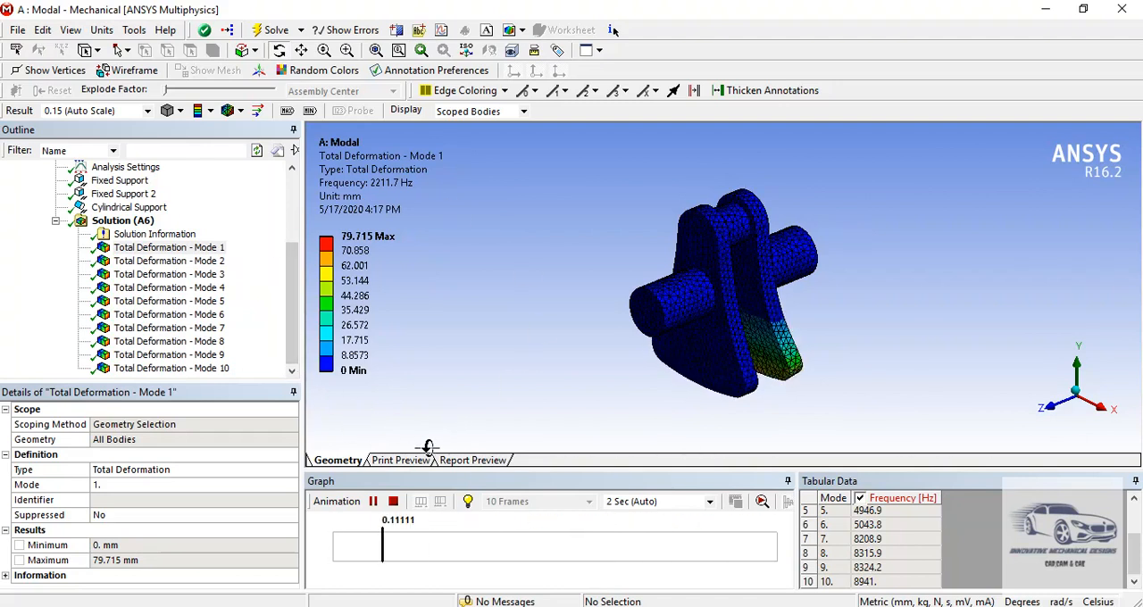
click(394, 502)
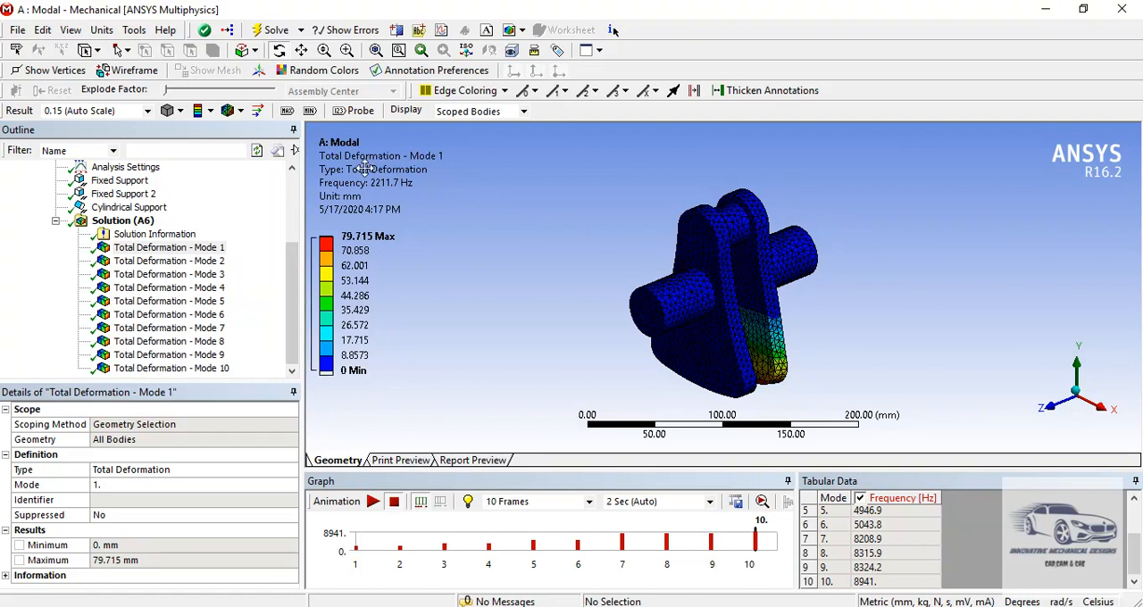
click(377, 233)
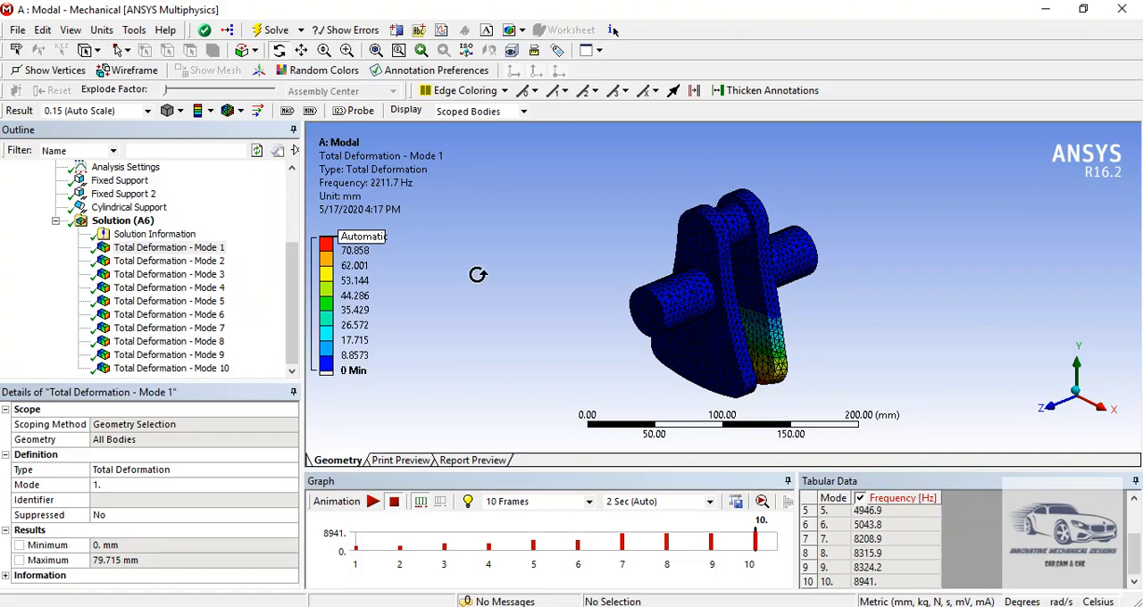
click(433, 240)
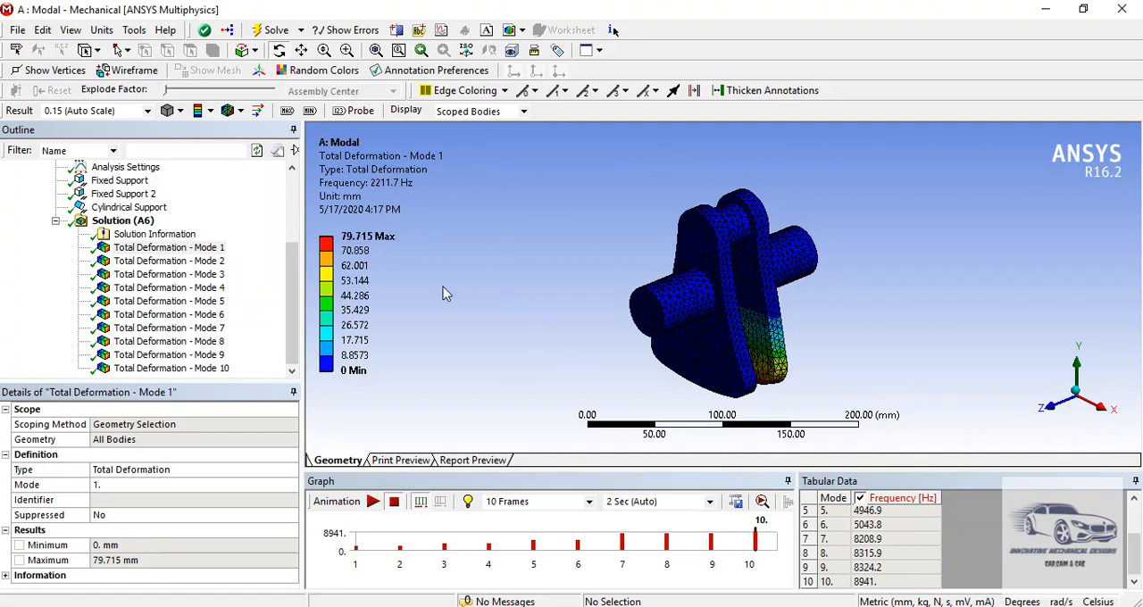
click(362, 236)
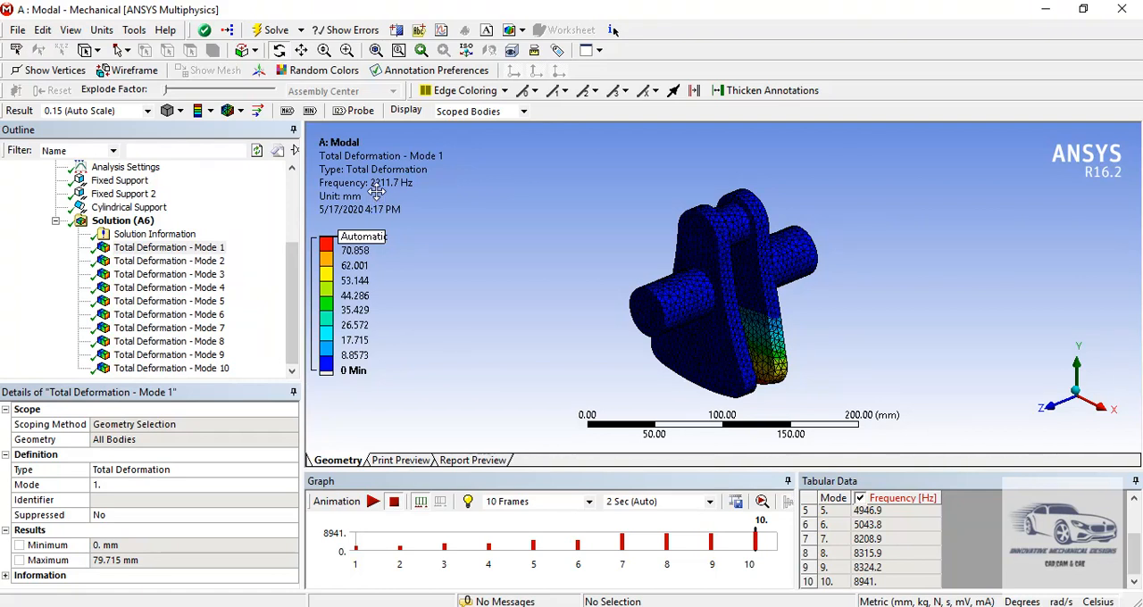
click(432, 257)
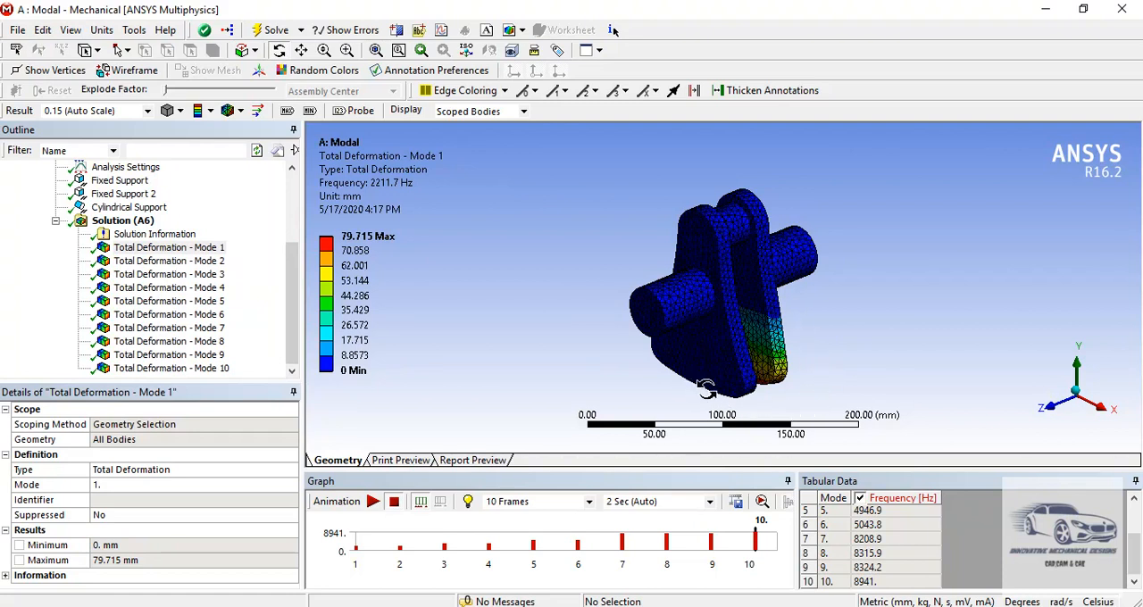
mouse_move(744, 298)
mouse_down()
mouse_move(692, 301)
mouse_move(741, 301)
mouse_up()
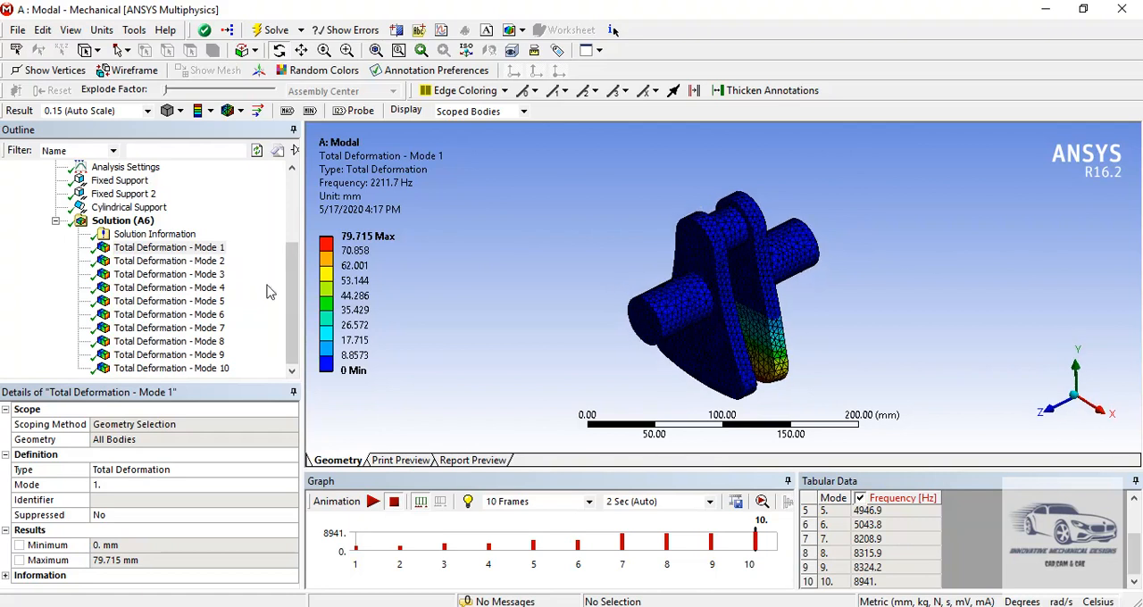
- Review the total deformation of modes 2 through 5 in turn and animate the Mode 5 shape
click(219, 260)
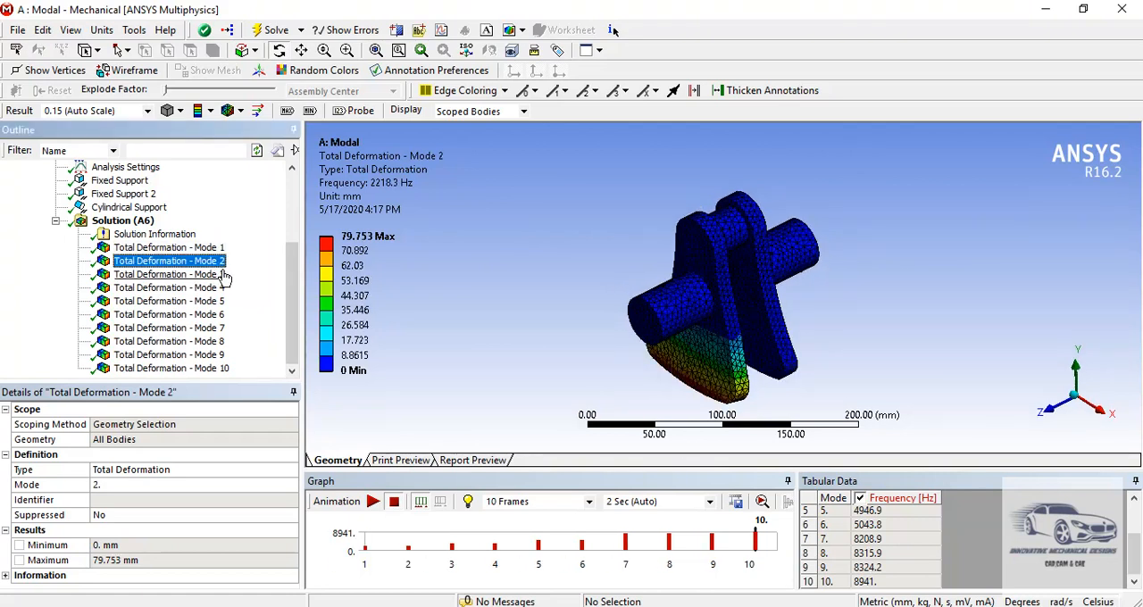
click(220, 277)
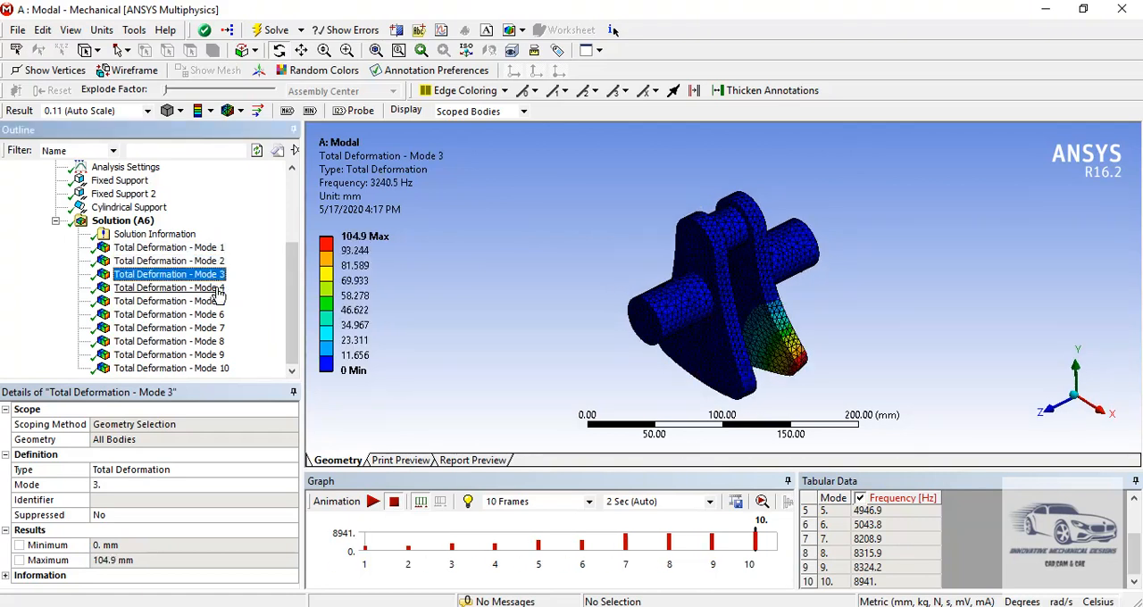
click(219, 289)
click(219, 304)
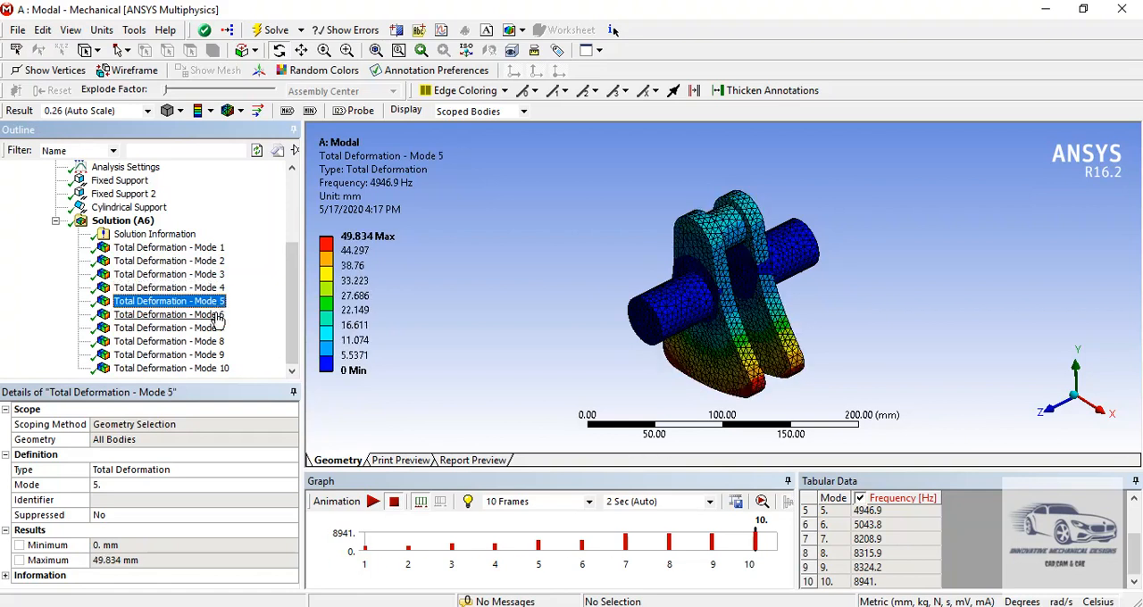
click(374, 503)
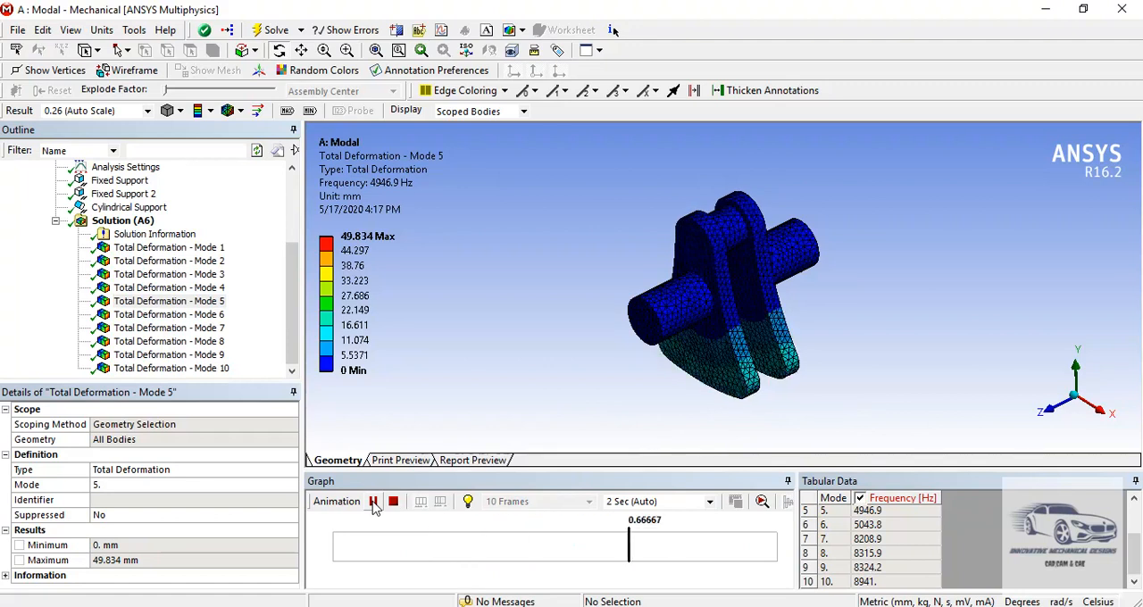
click(373, 502)
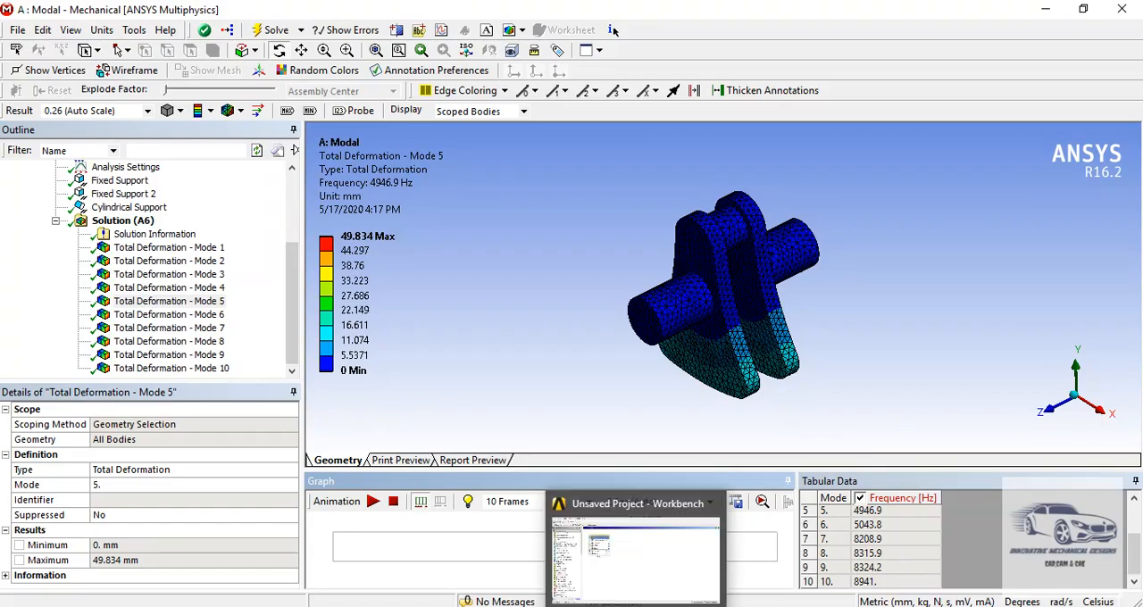
- Switch to Workbench and transfer the Modal system's Solution data to a new Harmonic Response system
click(637, 606)
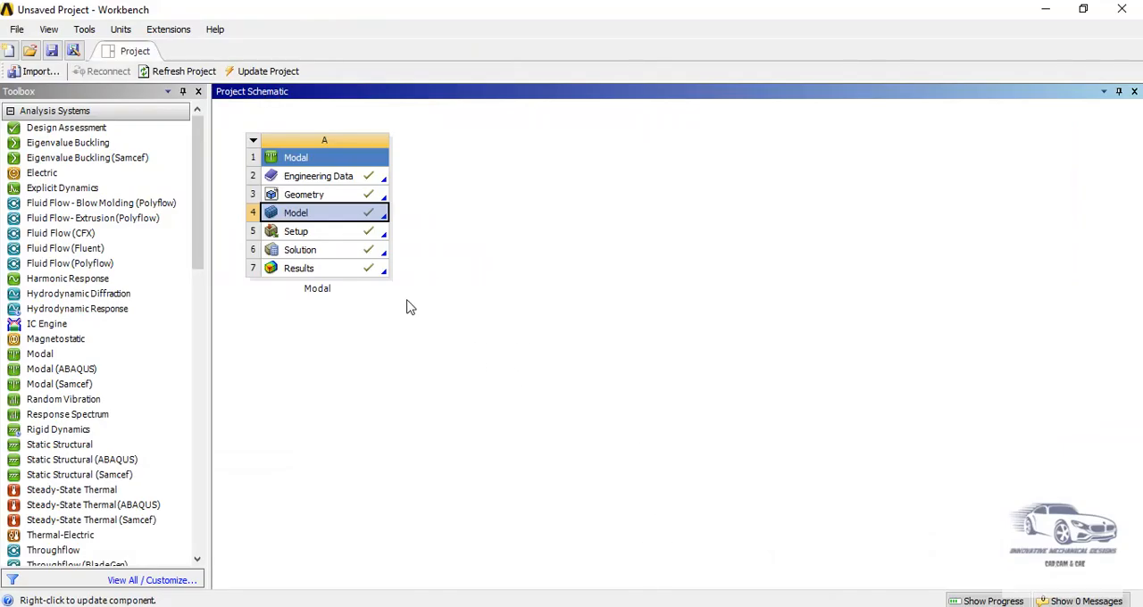
click(364, 254)
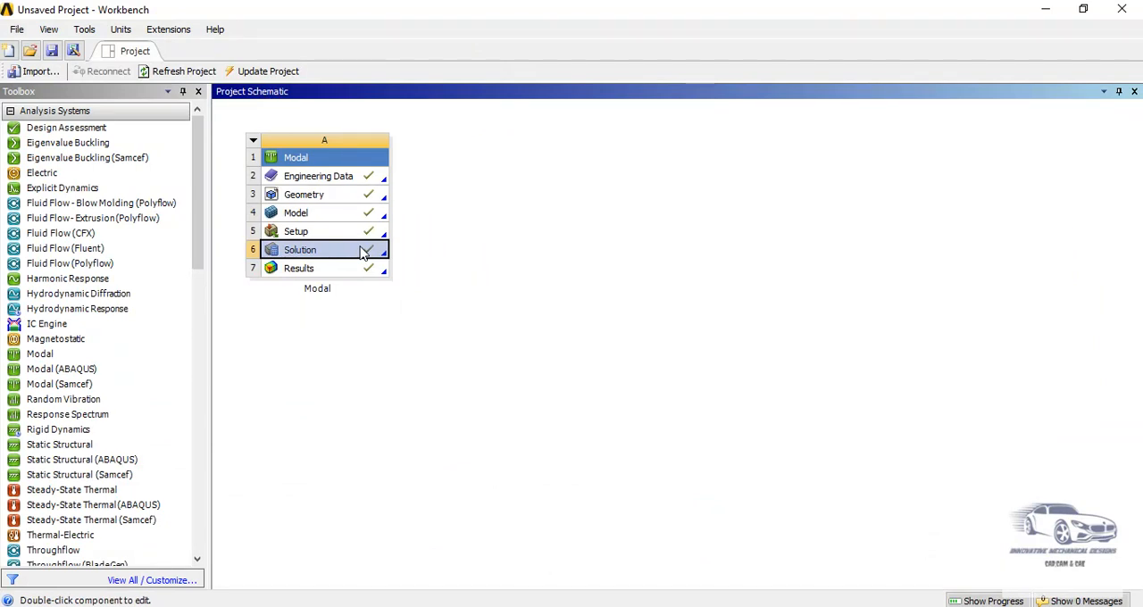
right_click(363, 254)
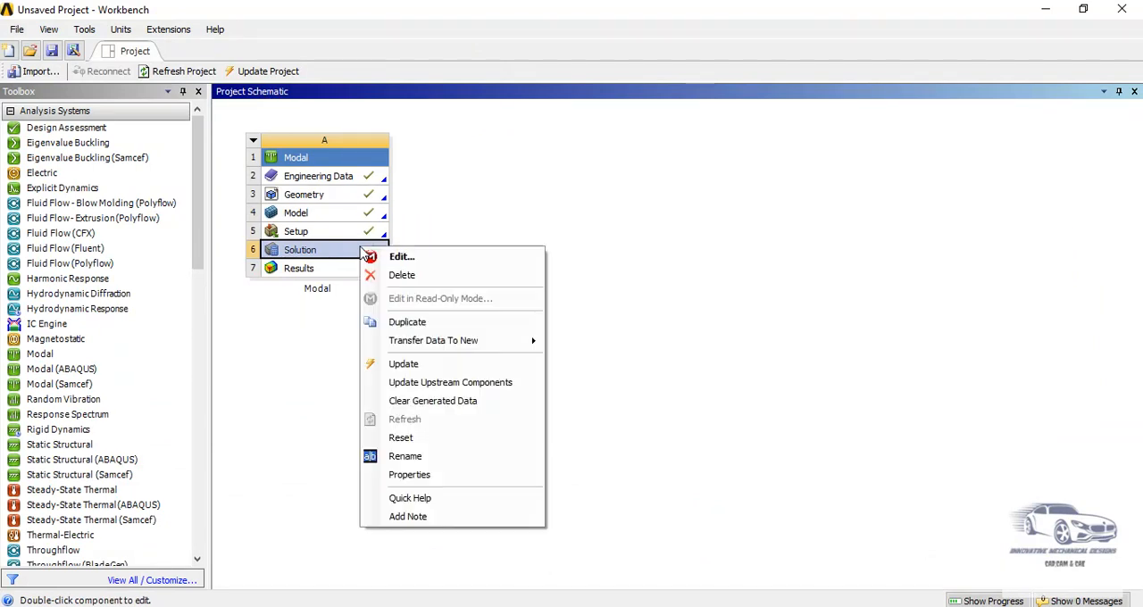
mouse_move(414, 345)
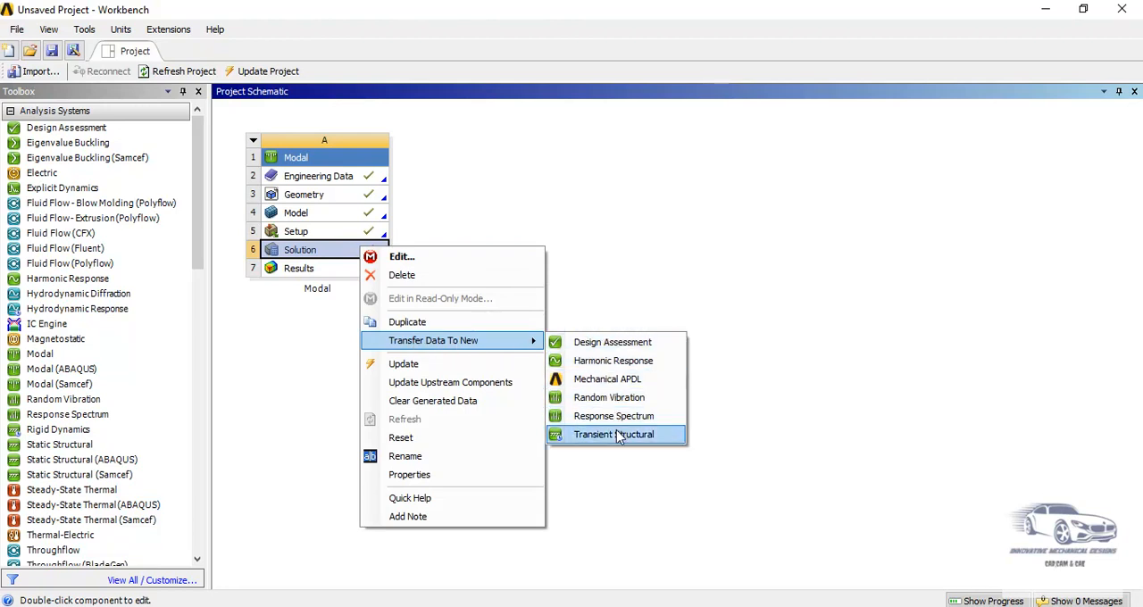
click(613, 362)
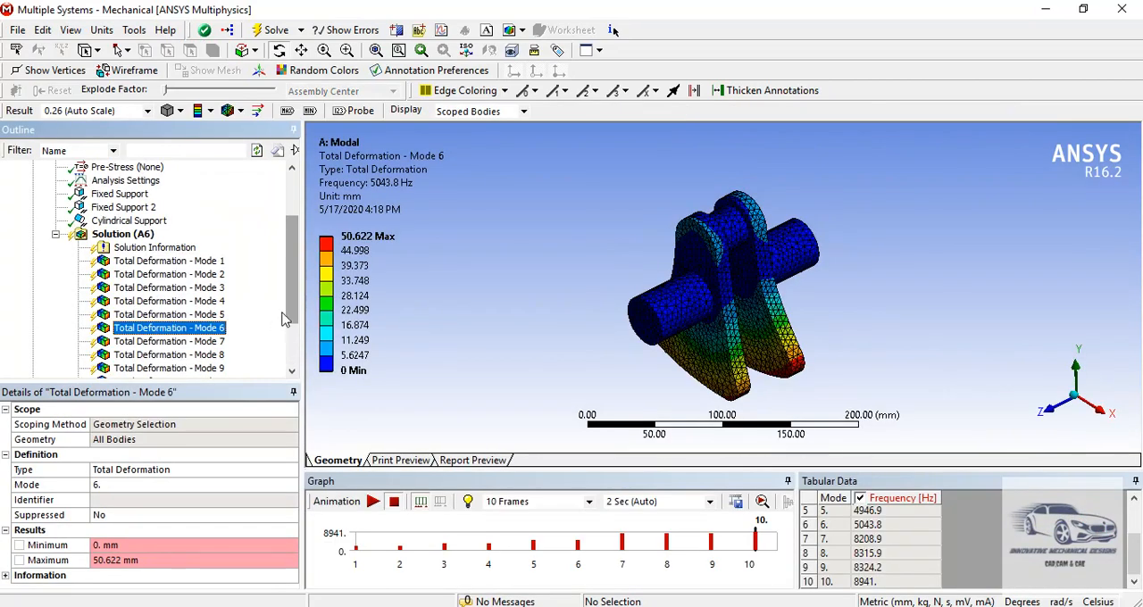
- Set the Range Maximum in the Harmonic Response analysis settings to 9000 Hz
scroll(289, 309, down, 2)
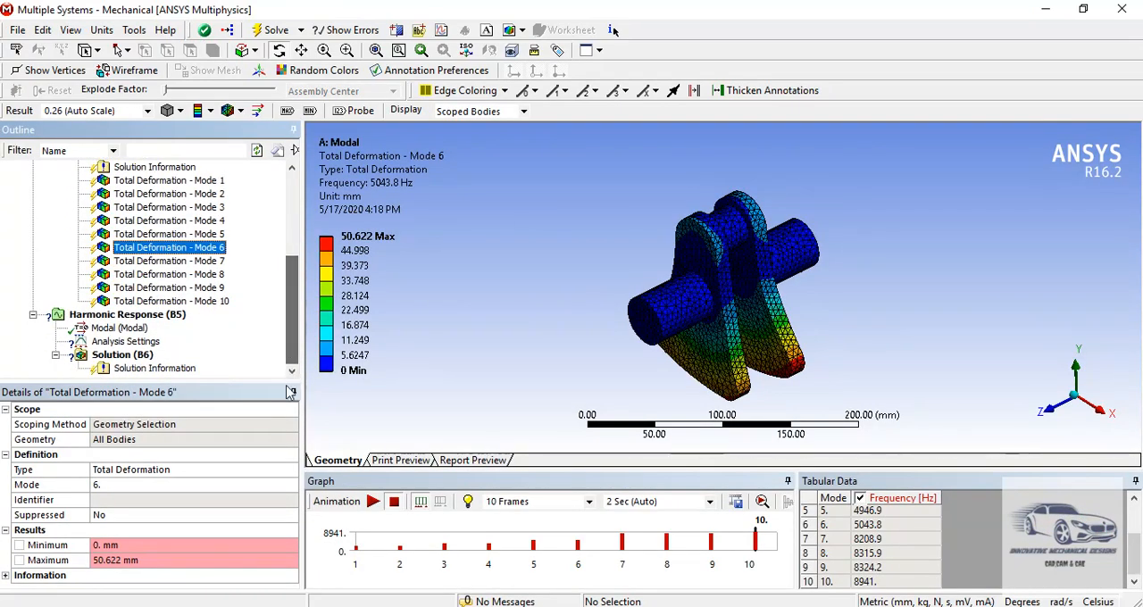
click(126, 343)
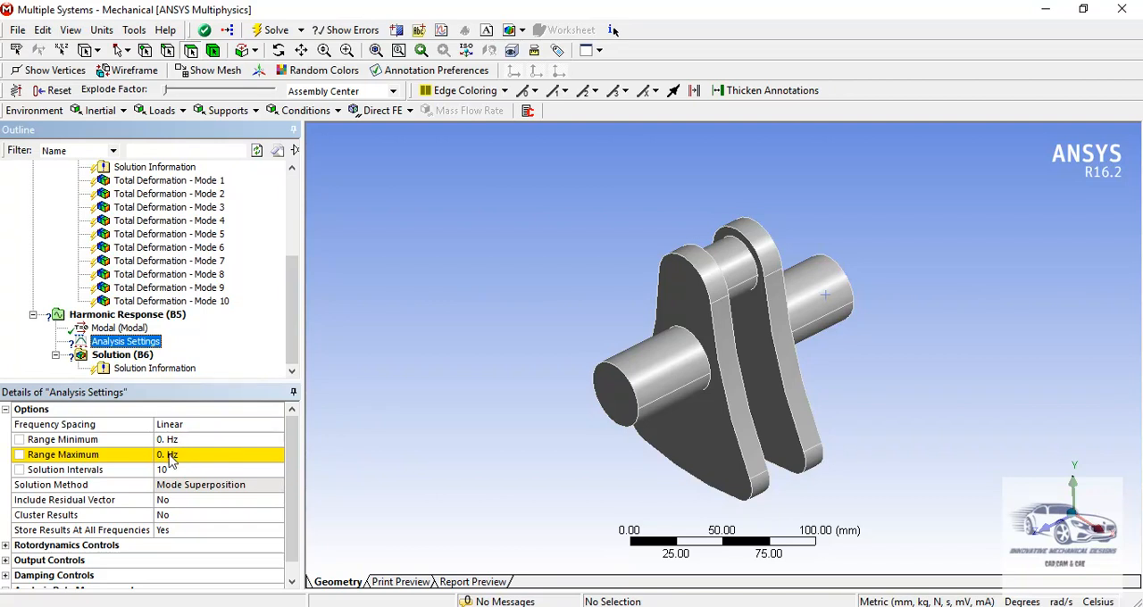
click(170, 455)
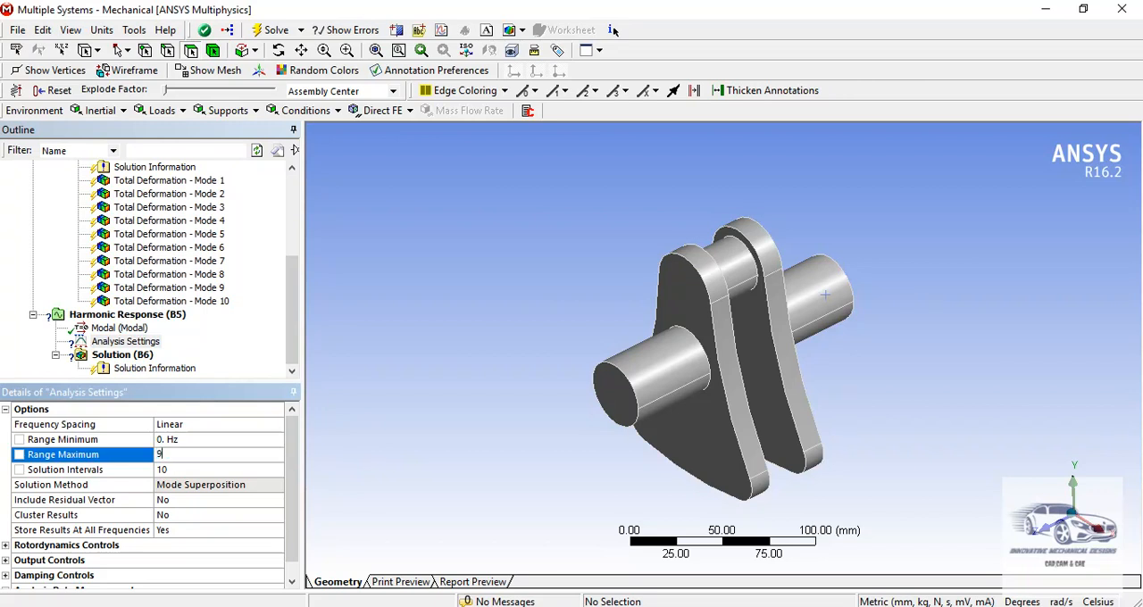
key(Return)
- Insert a Pressure load under Harmonic Response and scope it to the two cylindrical faces of the crankpin between the webs
click(178, 323)
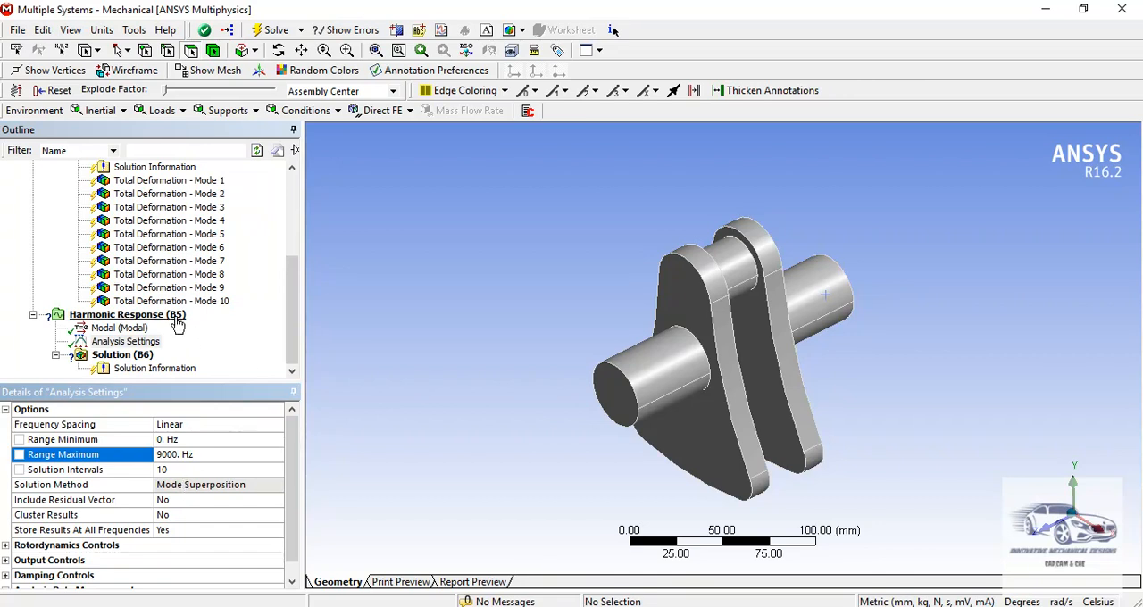
right_click(178, 324)
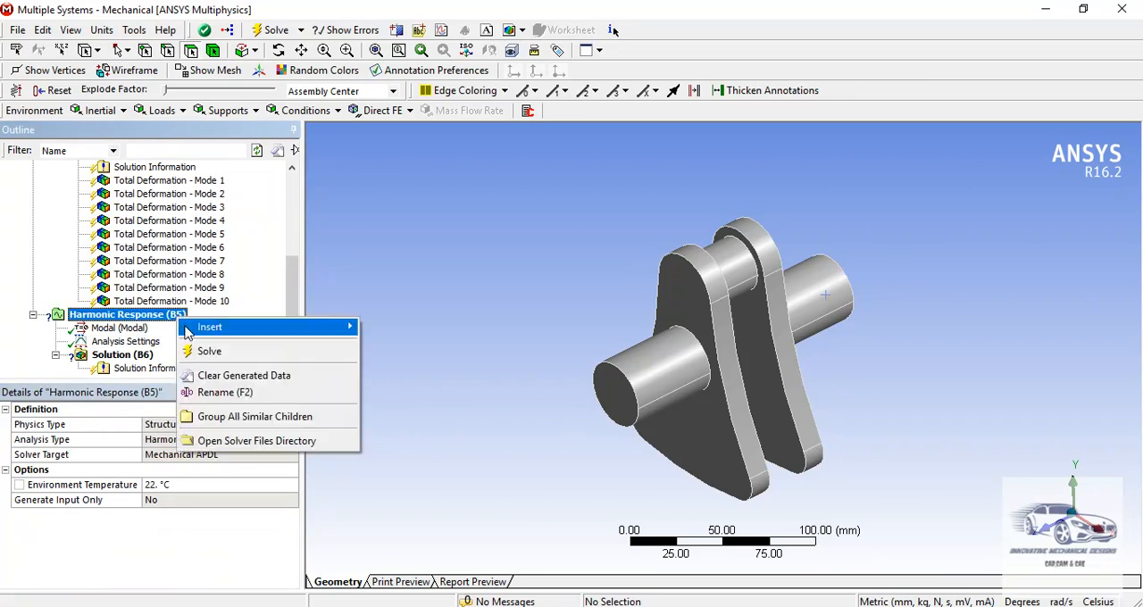
mouse_move(322, 329)
click(414, 354)
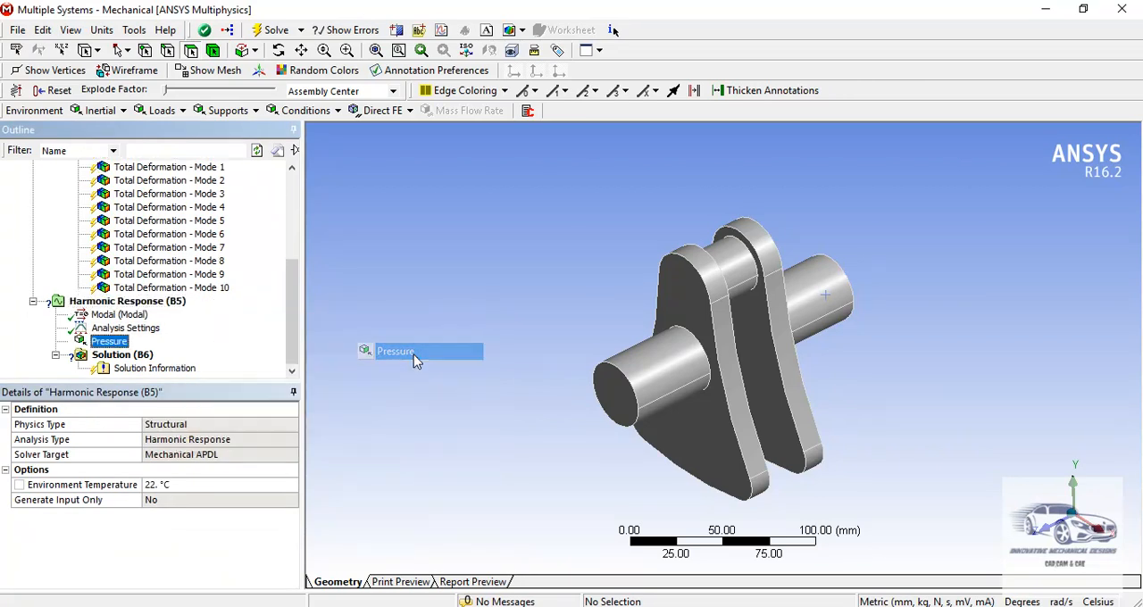
click(728, 267)
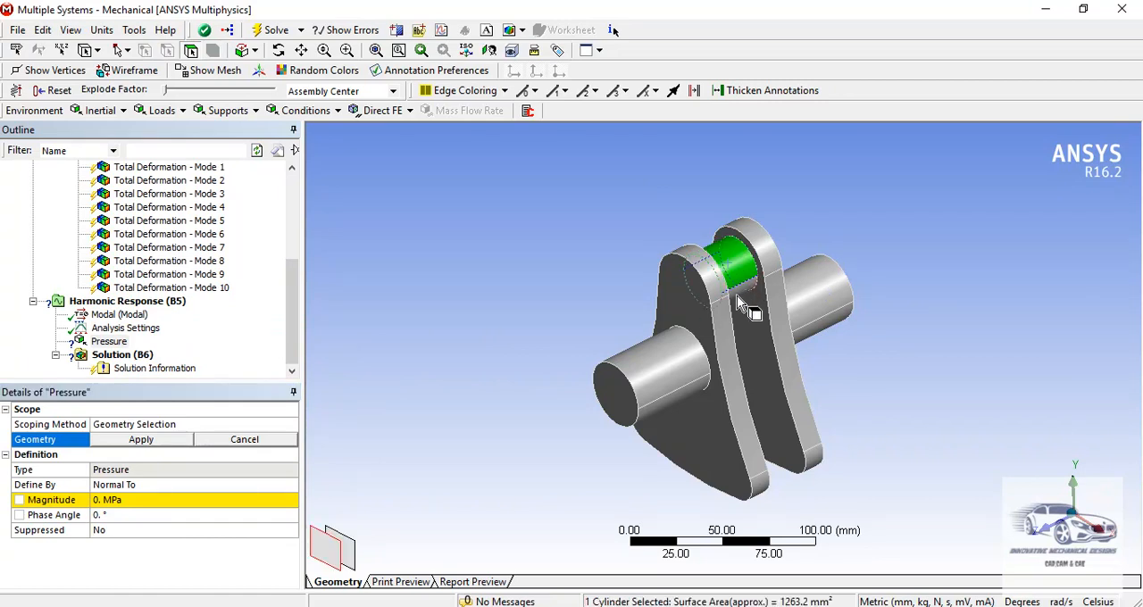
ctrl+click(737, 295)
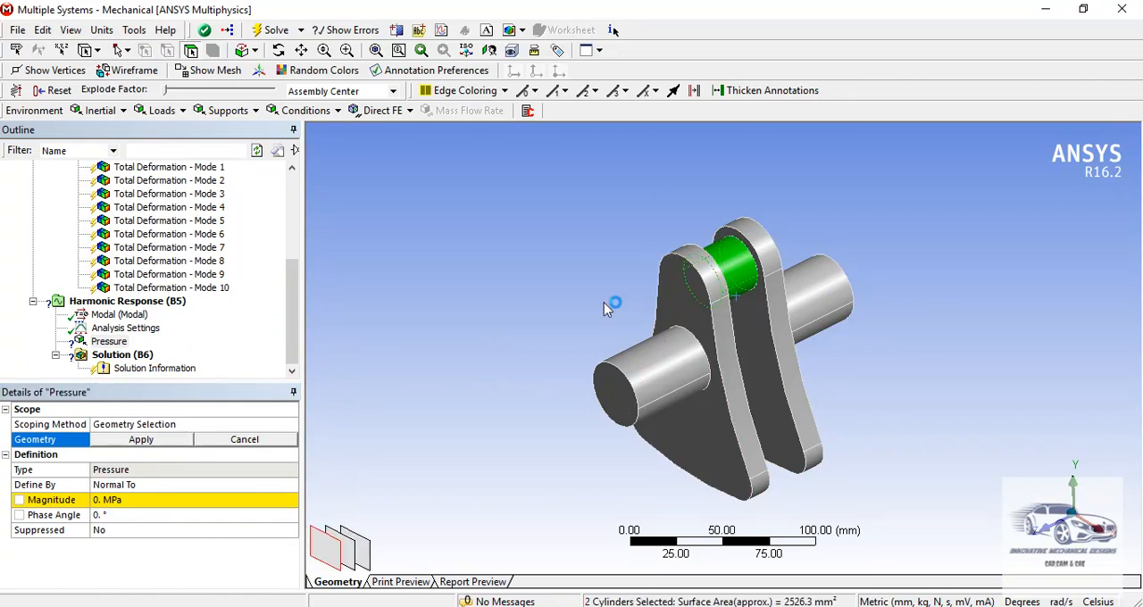
click(134, 440)
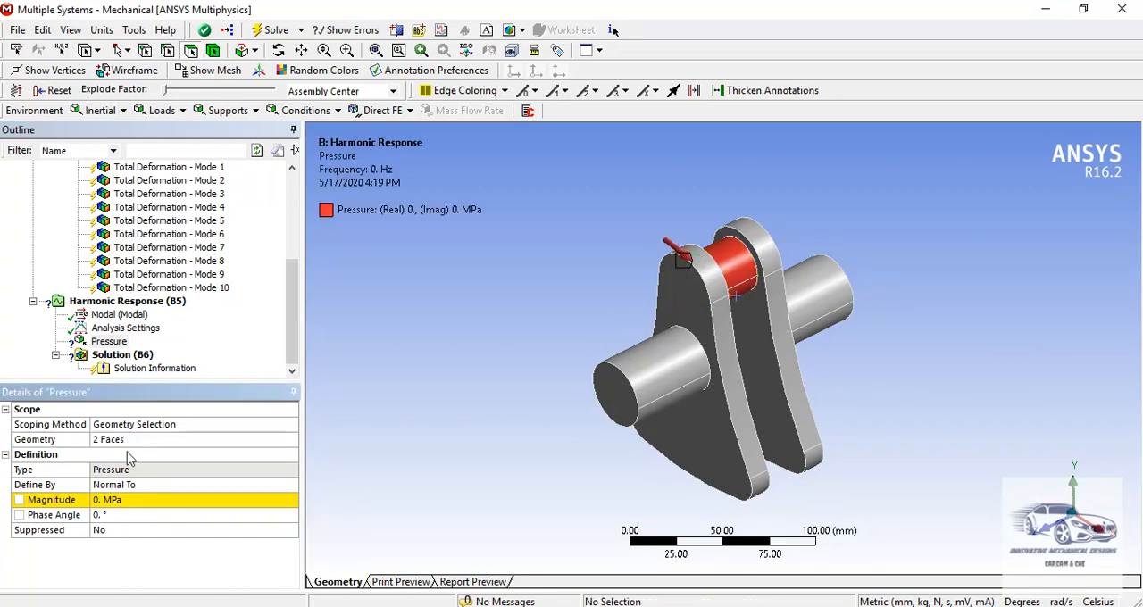
- Set the crankpin pressure magnitude to 20.894 MPa
click(116, 500)
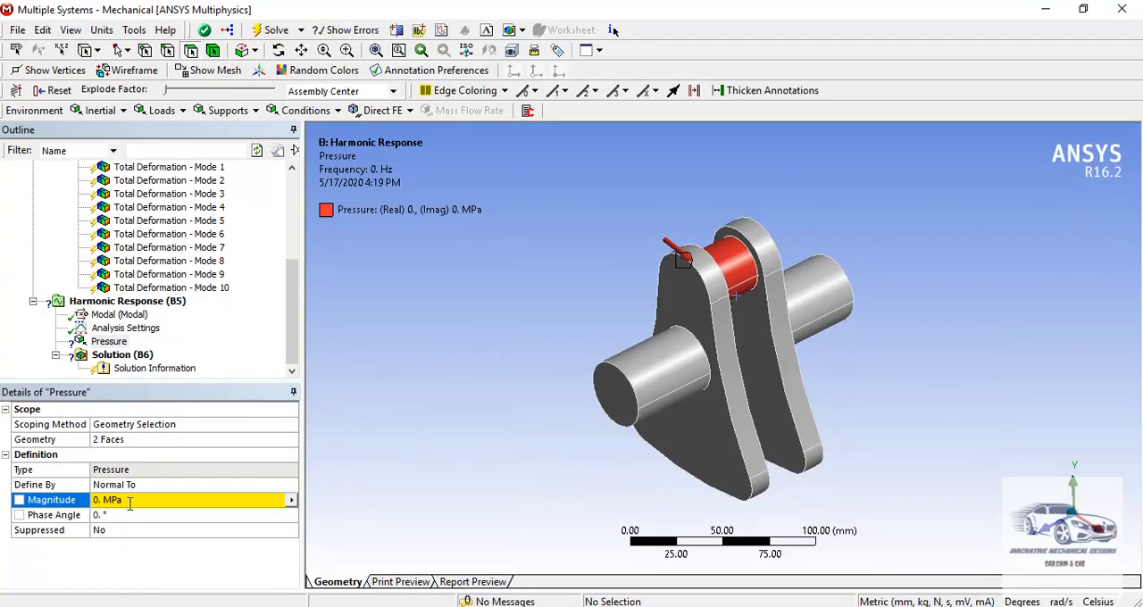
click(129, 502)
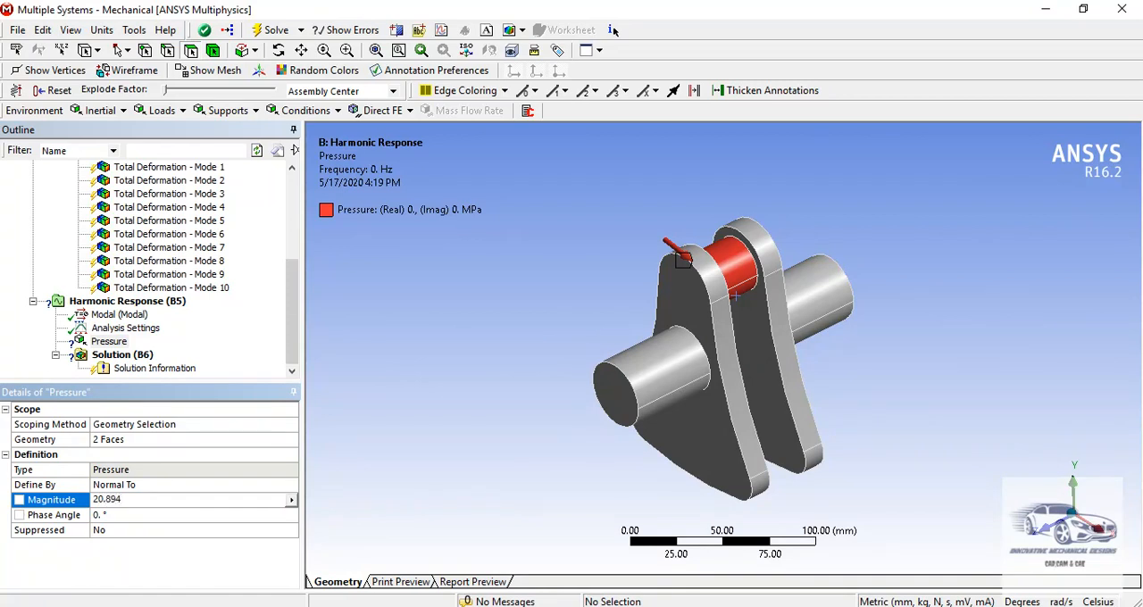
key(Return)
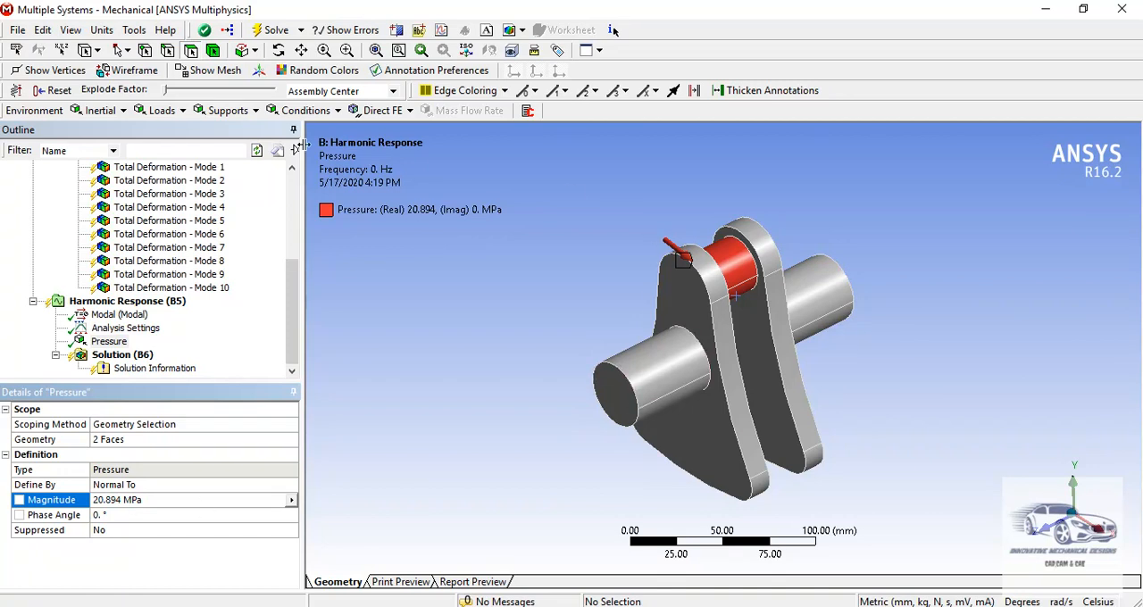
click(292, 353)
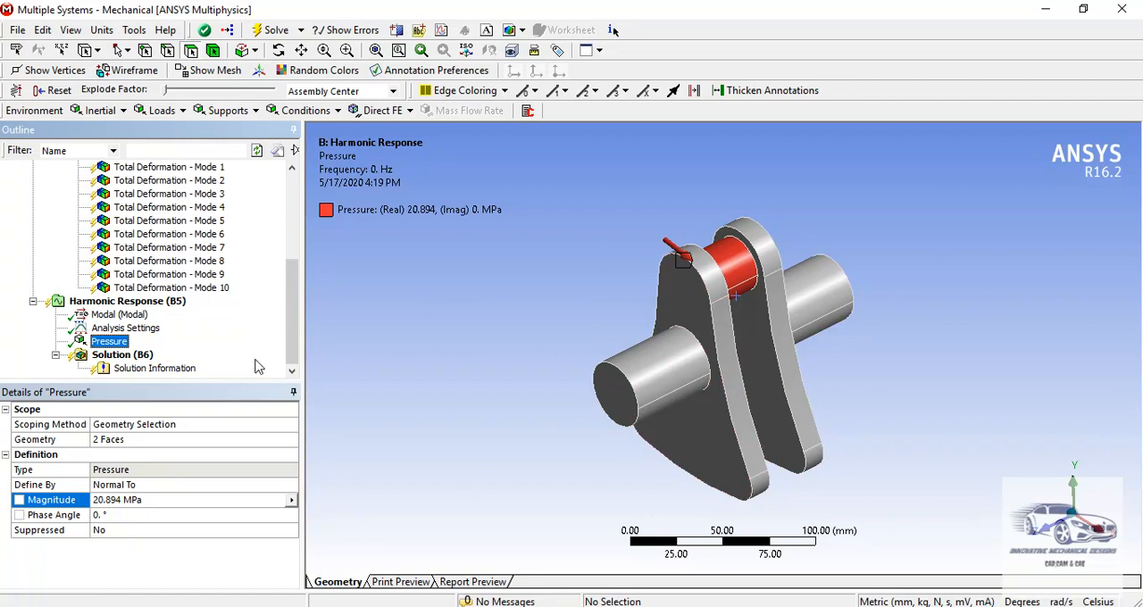
- Add a Total Deformation result to the Harmonic Response solution
click(140, 358)
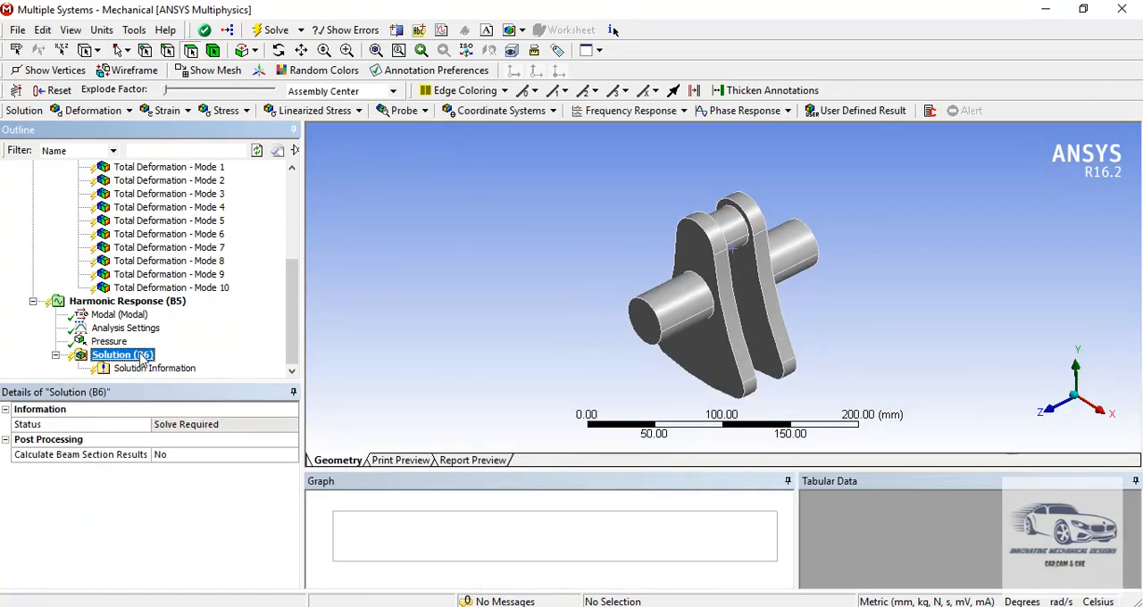
right_click(142, 357)
mouse_move(170, 362)
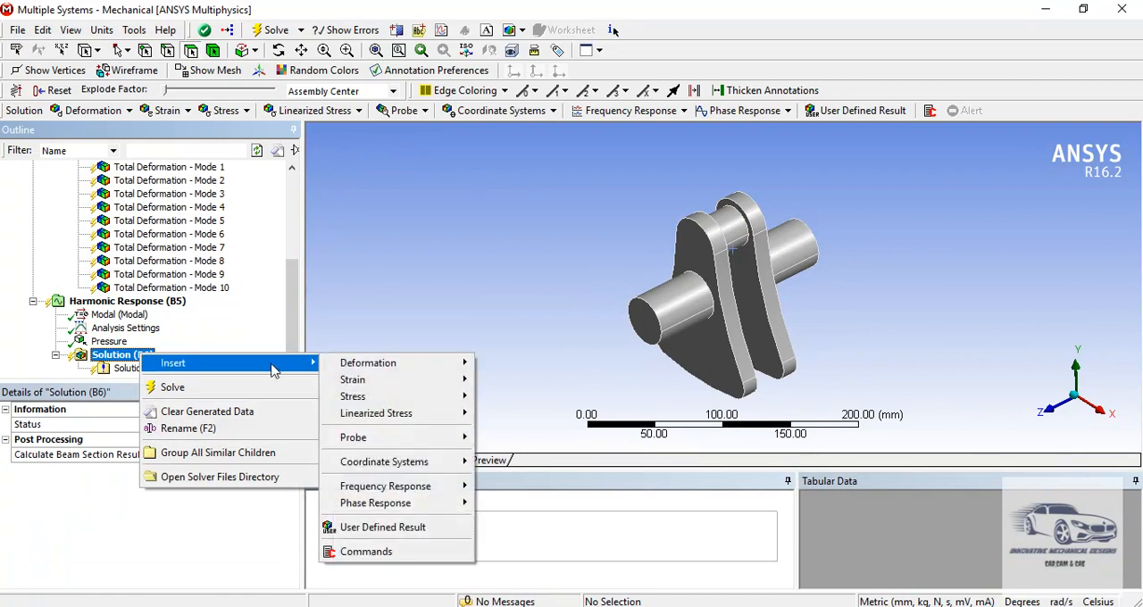
mouse_move(459, 373)
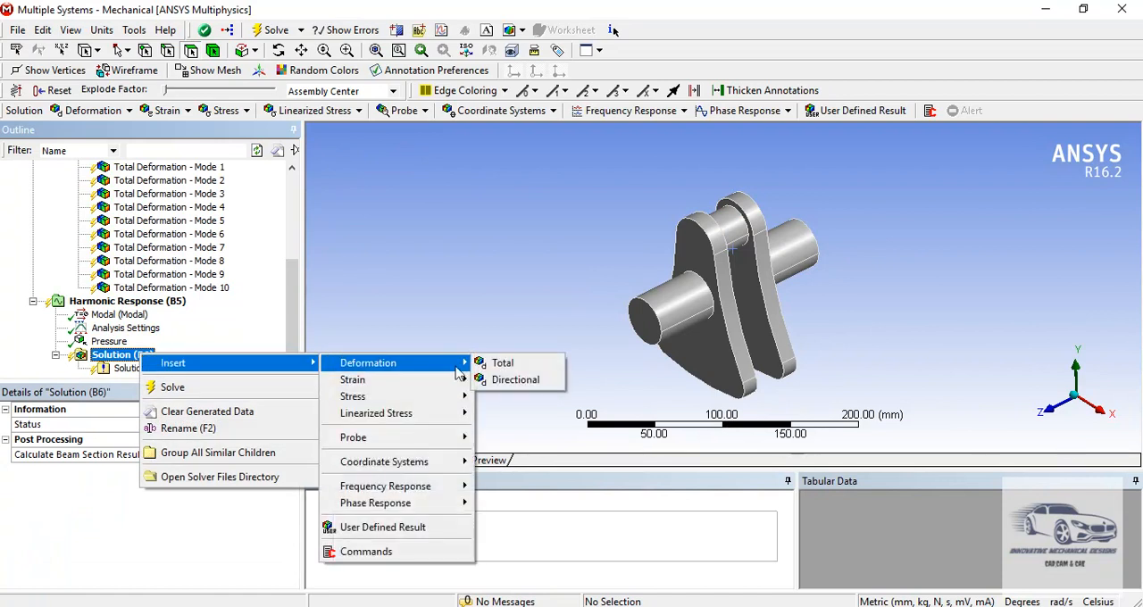
click(529, 363)
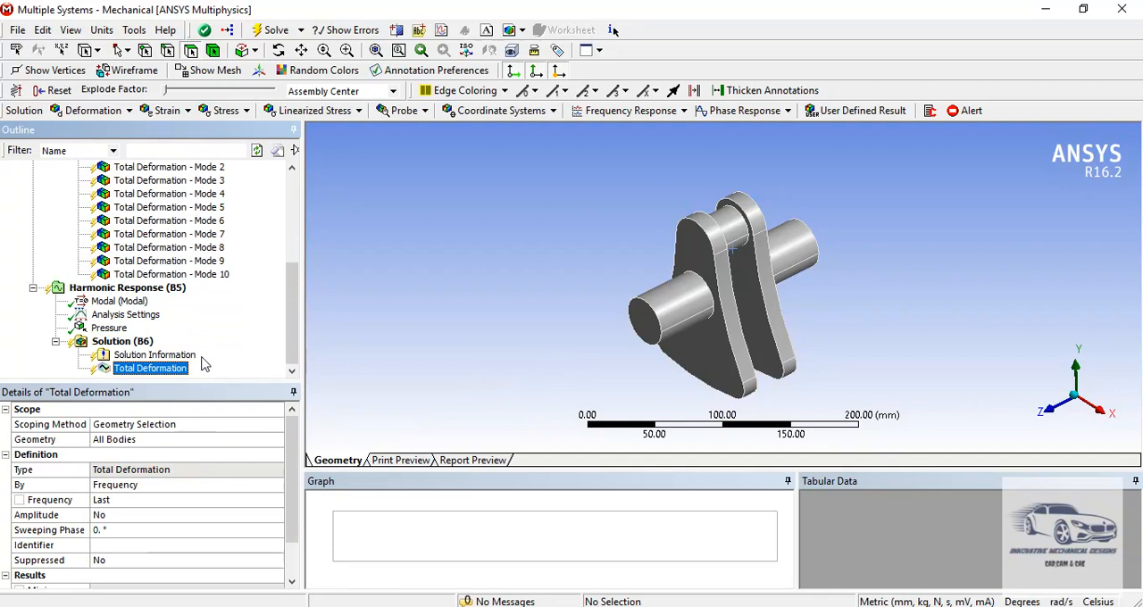
- Add an Equivalent (von-Mises) Stress result to the Harmonic Response solution
click(139, 343)
right_click(139, 348)
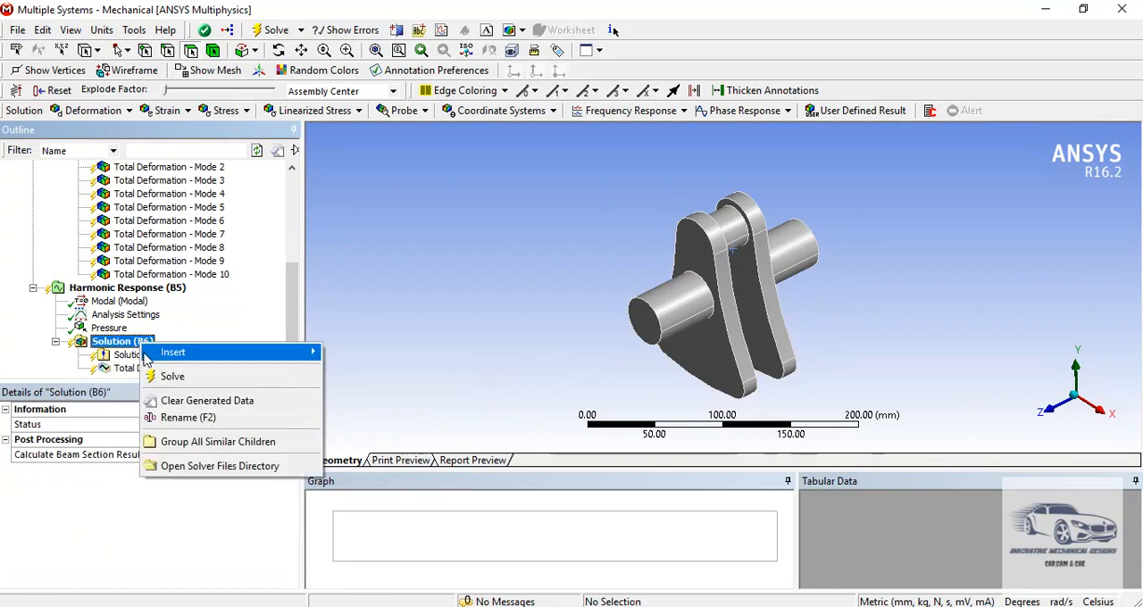
mouse_move(173, 352)
mouse_move(399, 375)
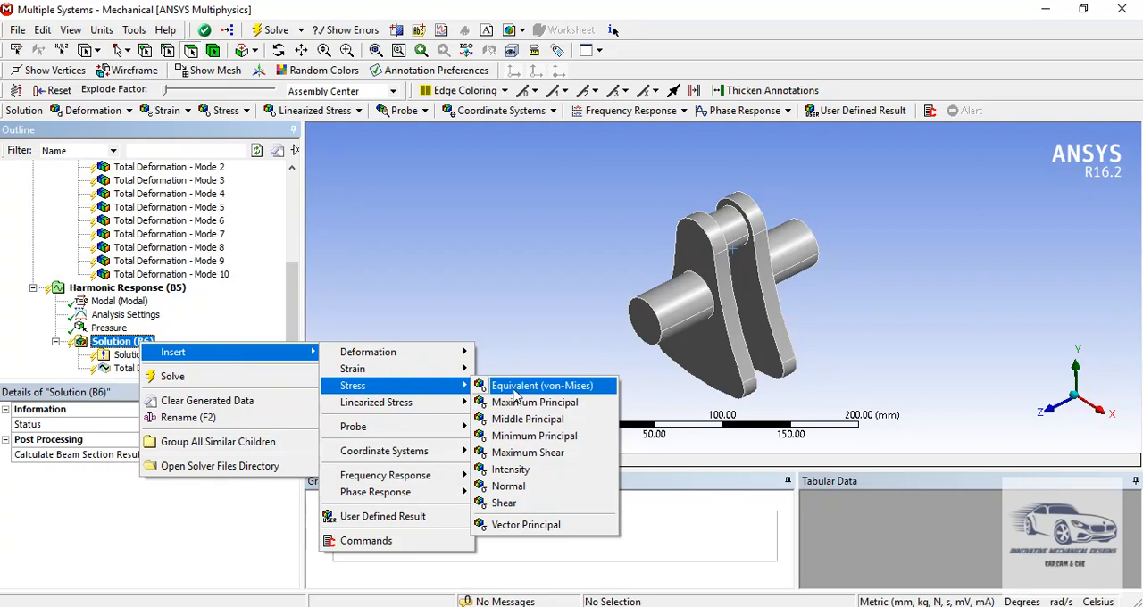
click(515, 385)
- Solve the Harmonic Response analysis
click(128, 329)
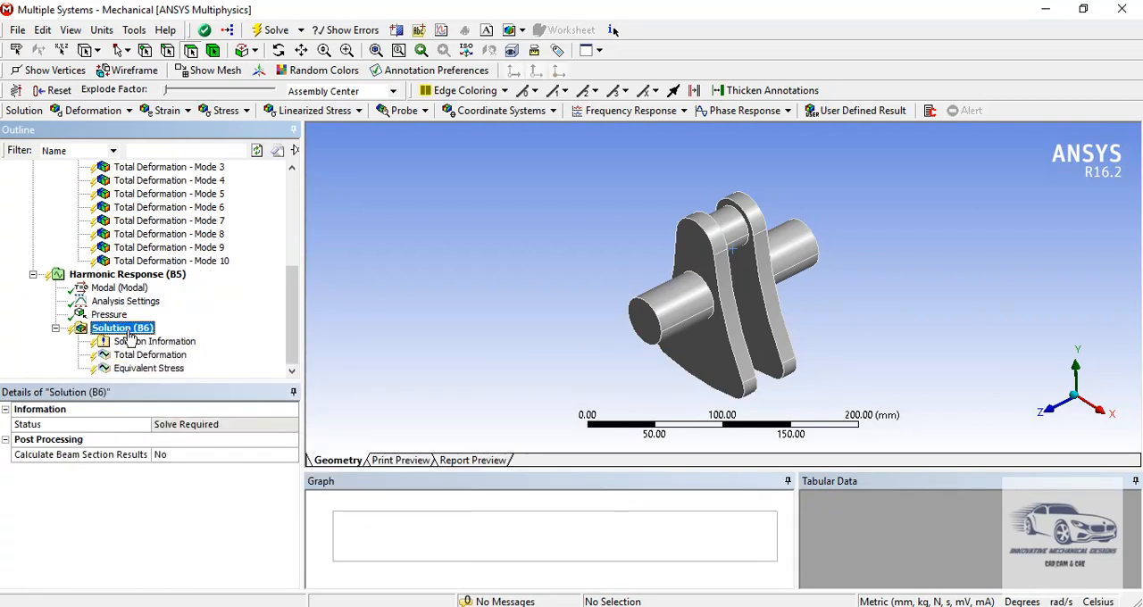
right_click(132, 337)
click(148, 367)
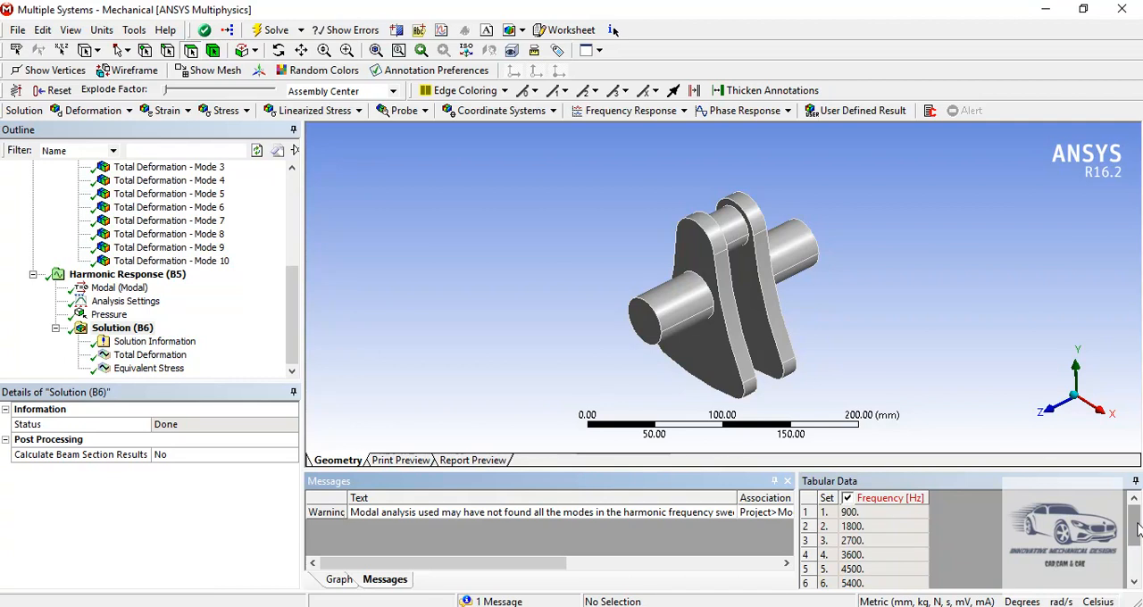
- Review the solved frequency sets and examine the harmonic total deformation at the last frequency, including its maximum value
scroll(1138, 530, down, 4)
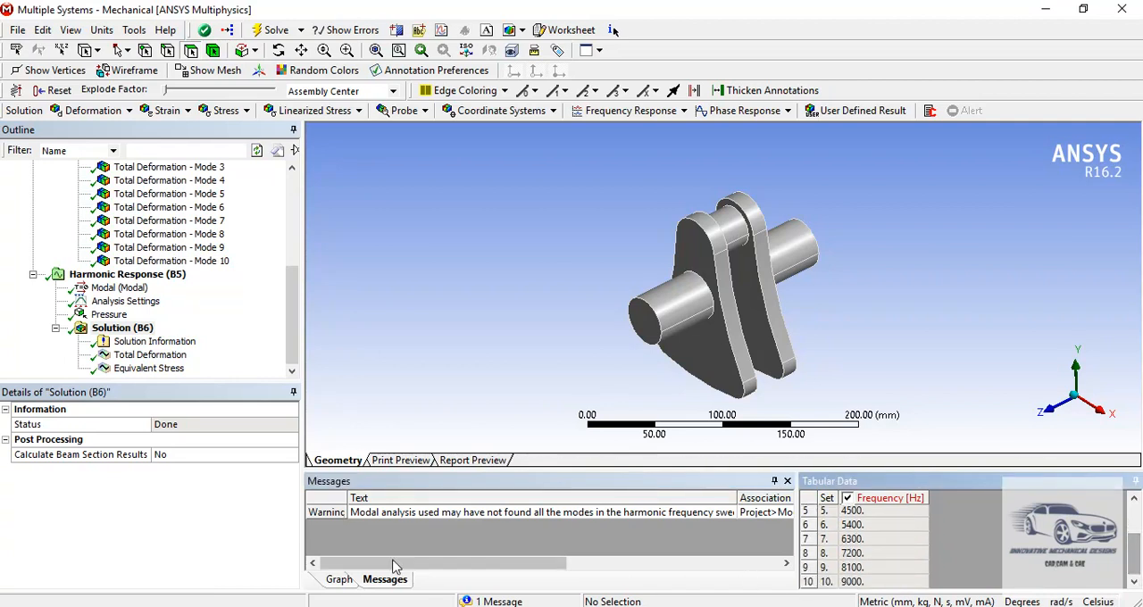
click(170, 356)
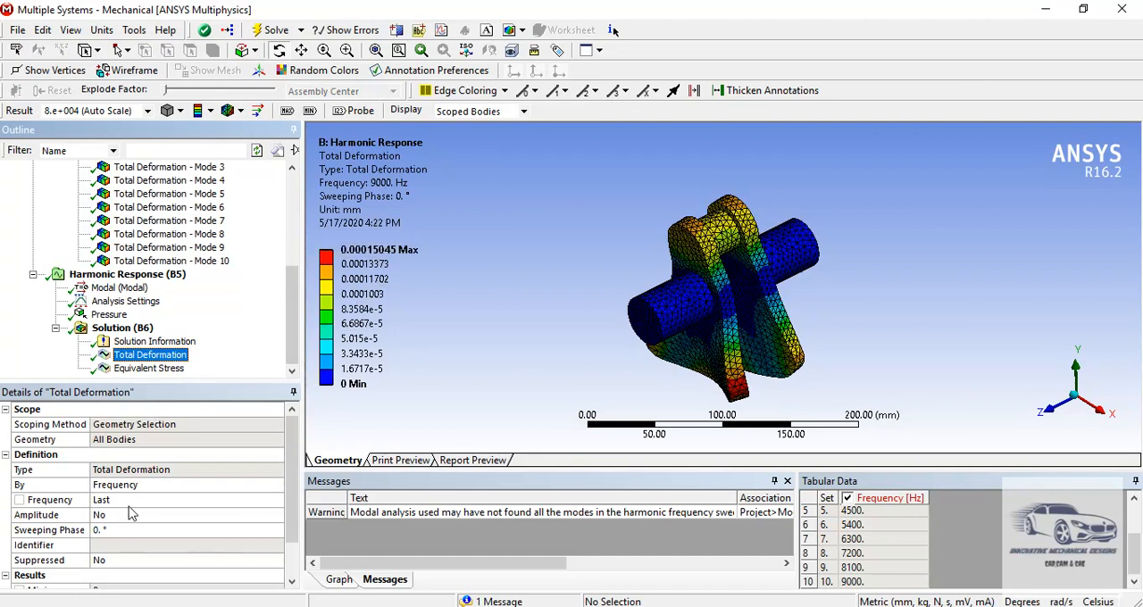
mouse_move(404, 250)
click(1138, 562)
drag(1138, 563, 1138, 518)
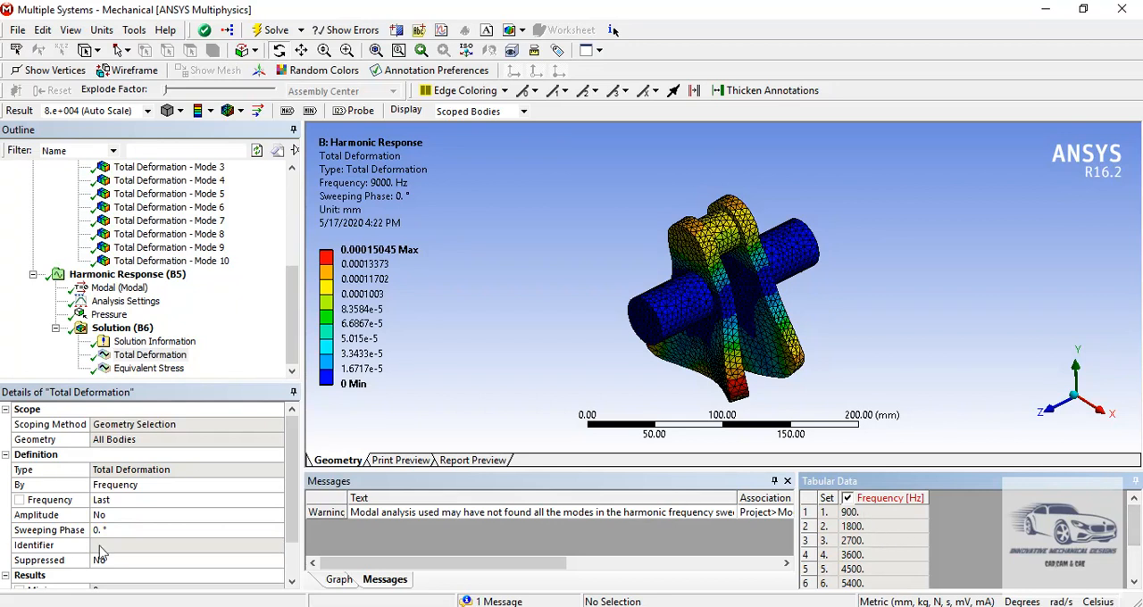
- Set the harmonic Total Deformation frequency to 900 Hz, evaluate all results and display the updated deformation plot
click(113, 502)
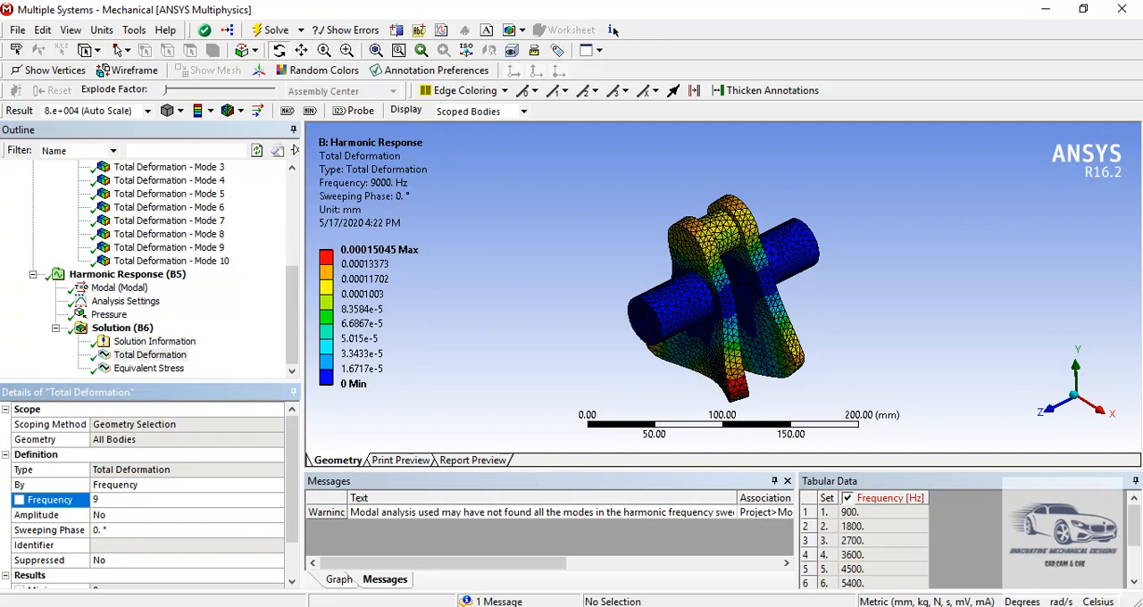
text(900)
key(Return)
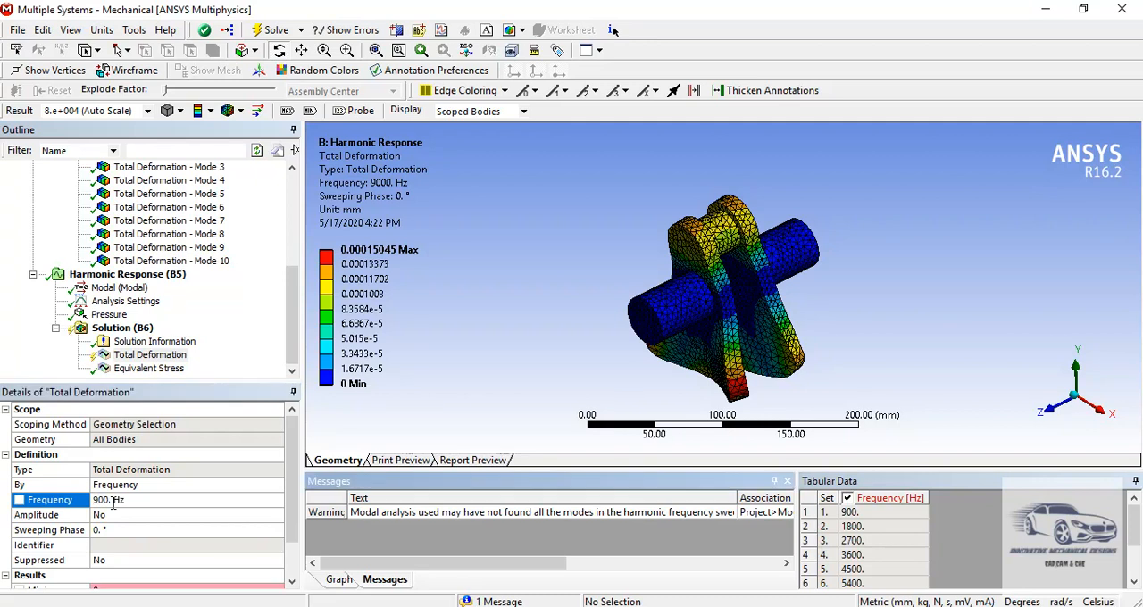
right_click(132, 357)
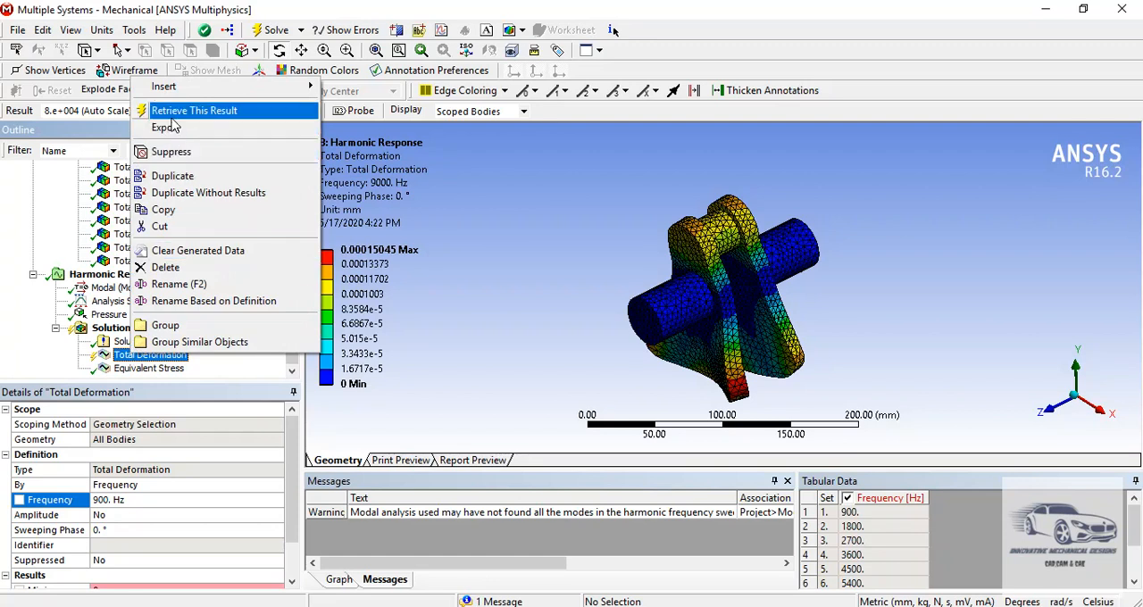
click(104, 332)
right_click(134, 330)
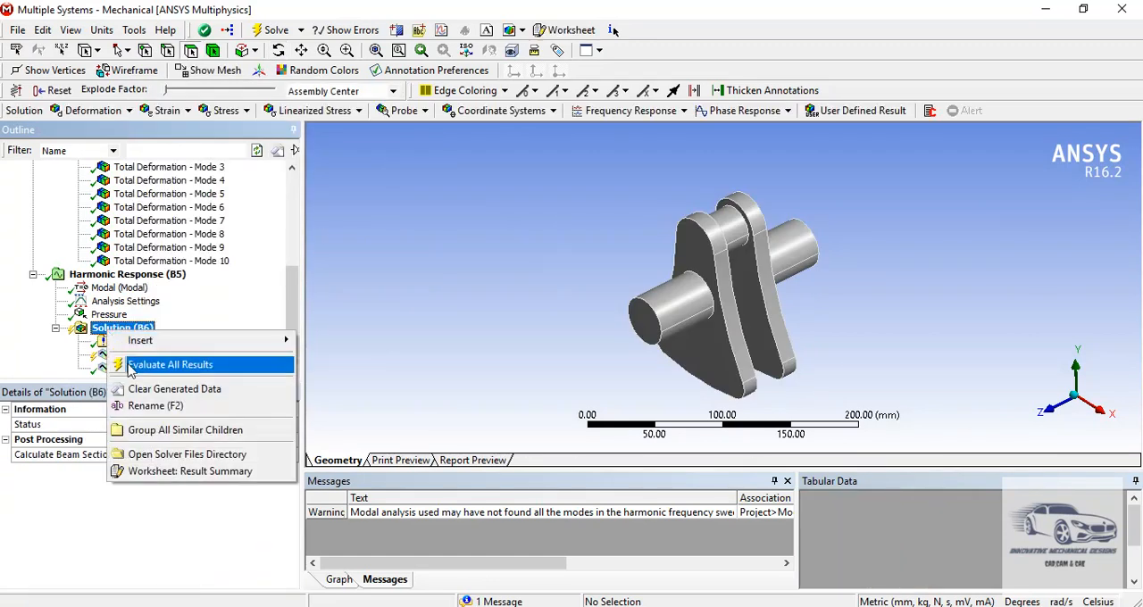
click(140, 360)
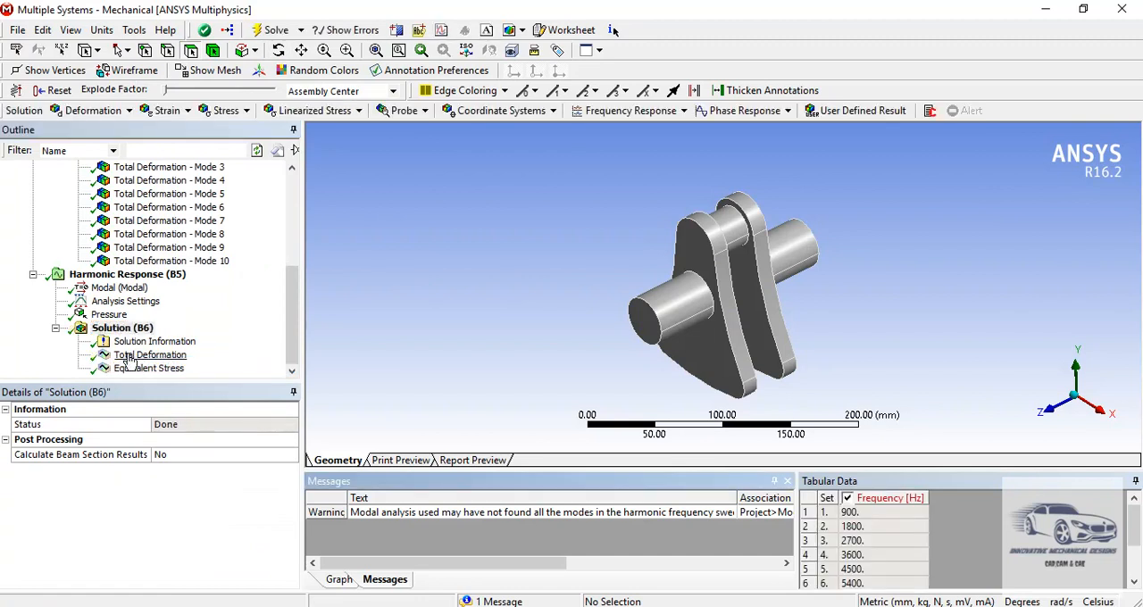
click(130, 356)
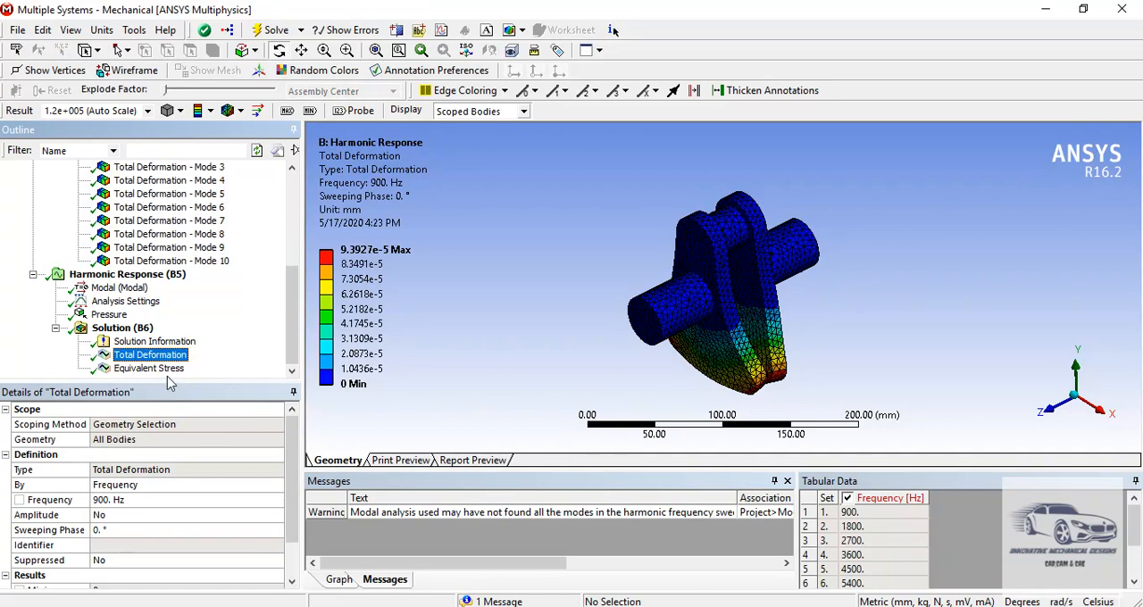
- Set the Equivalent Stress result's frequency to 1800 Hz and evaluate all results of the harmonic solution
click(148, 369)
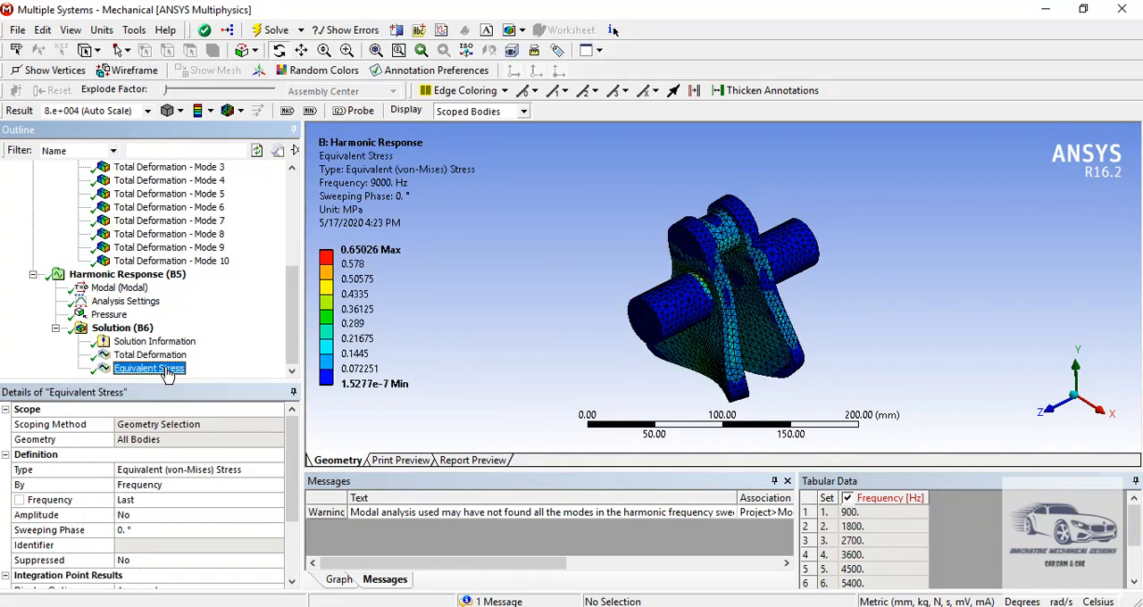
click(165, 500)
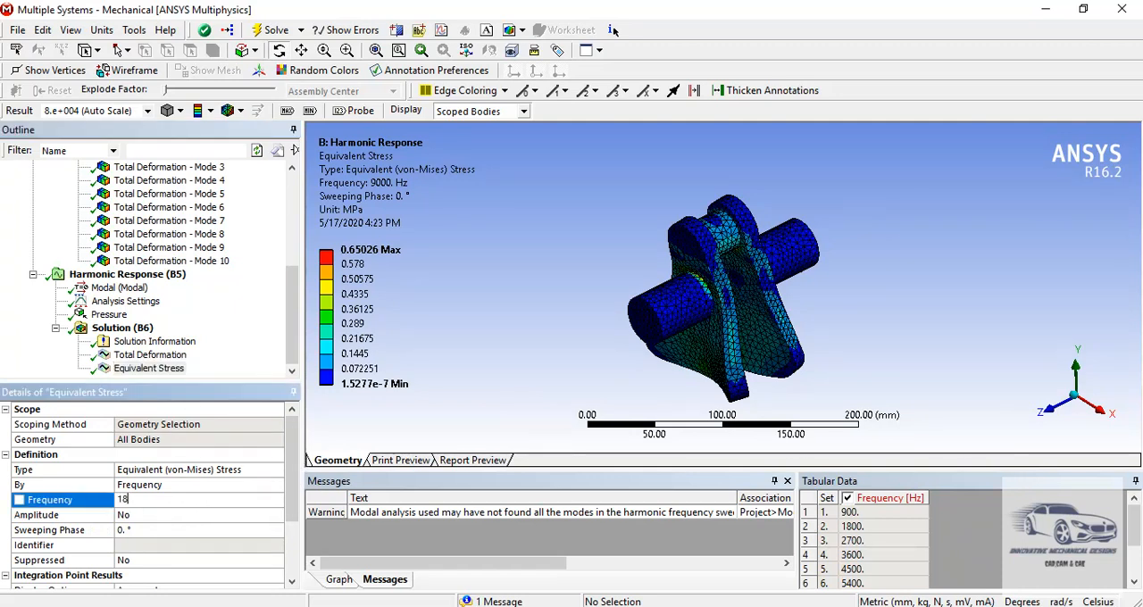
text(1800)
key(Return)
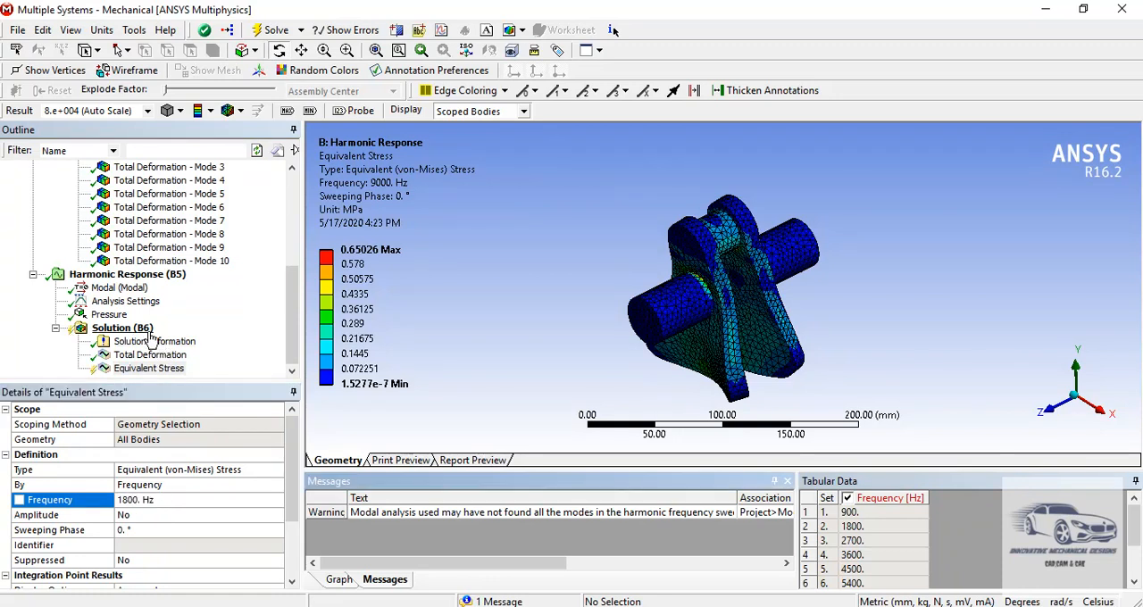
right_click(122, 328)
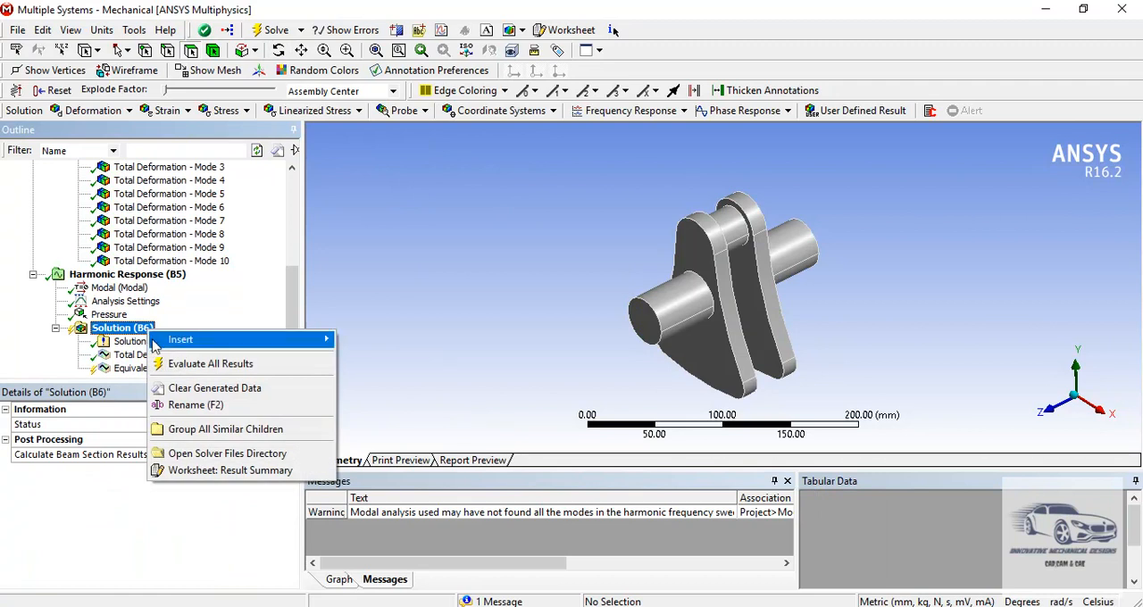
click(211, 363)
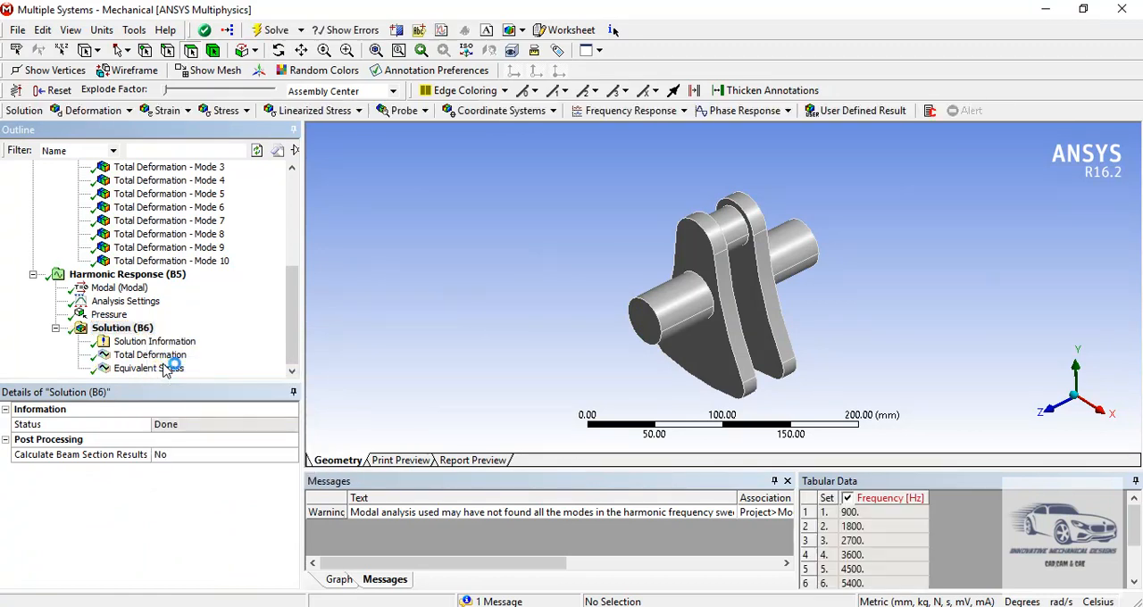
- Display the Equivalent Stress plot and add a Deformation frequency response to the harmonic solution
click(148, 368)
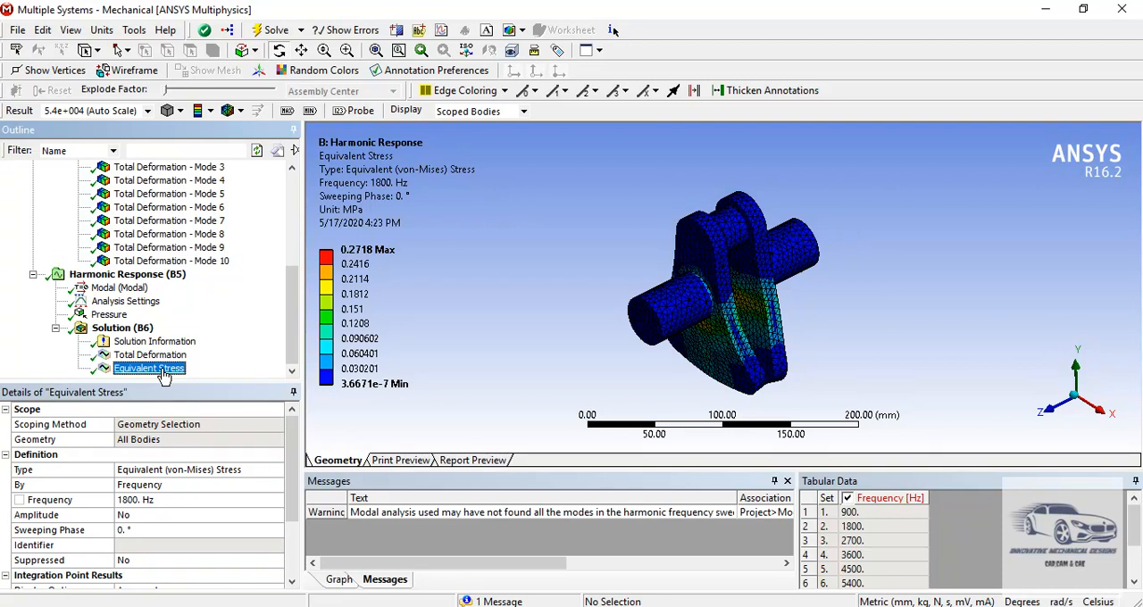
click(143, 328)
right_click(144, 332)
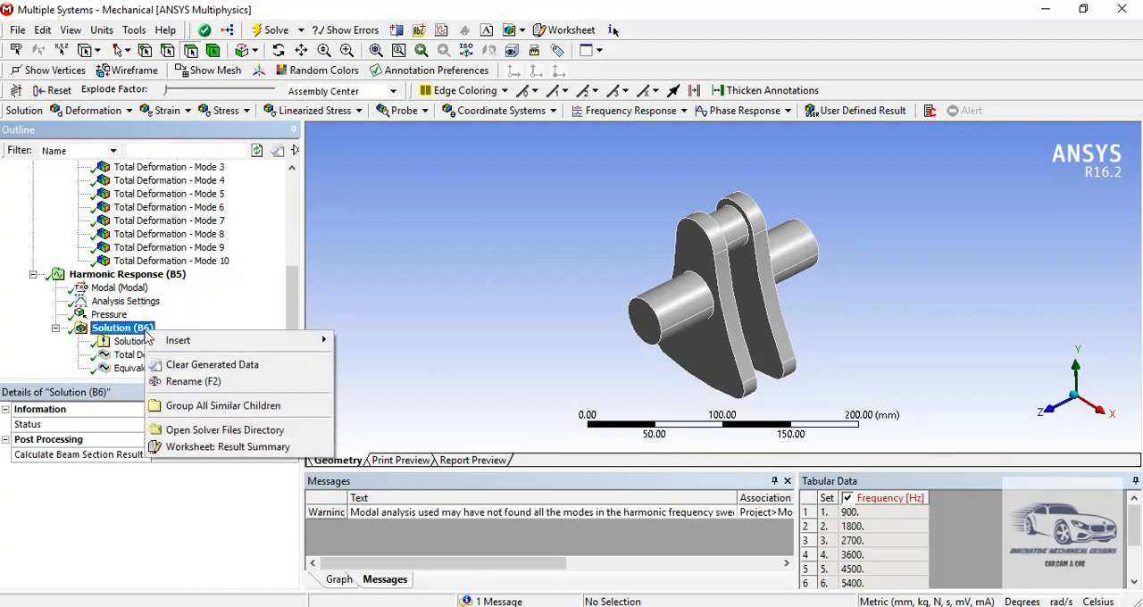
mouse_move(179, 341)
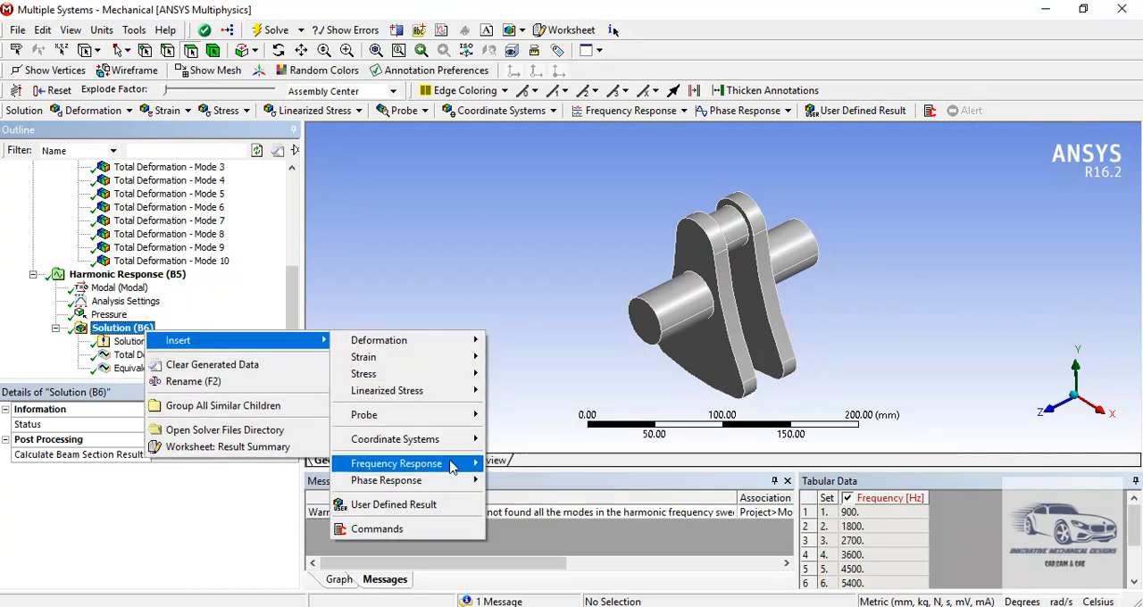
mouse_move(452, 463)
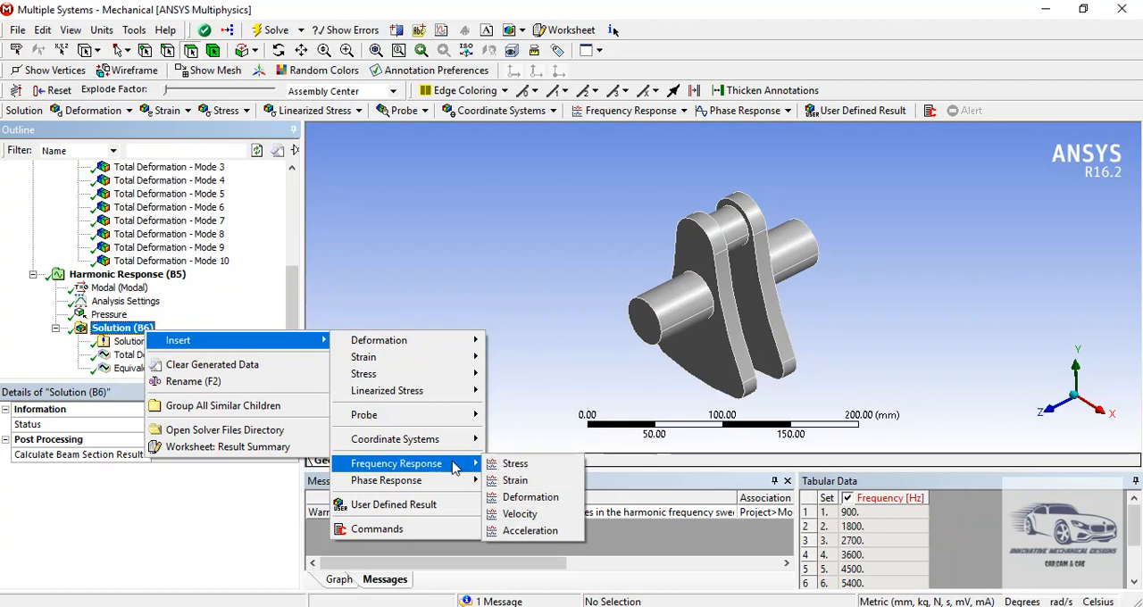
click(527, 503)
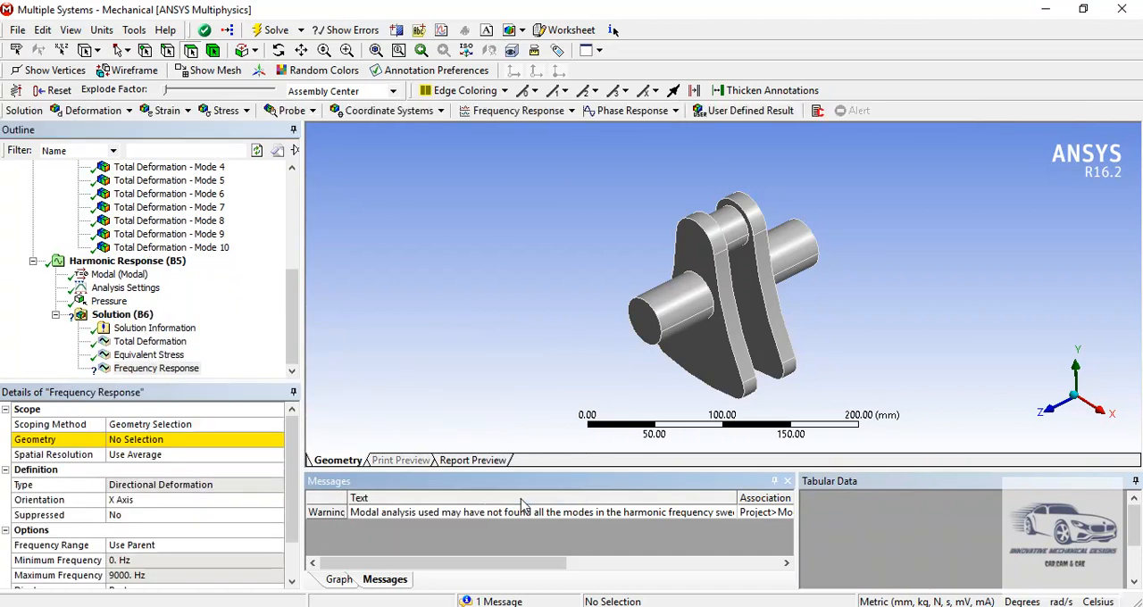
- Scope the deformation frequency response to all faces of the crankshaft and set its orientation to Y Axis
click(140, 445)
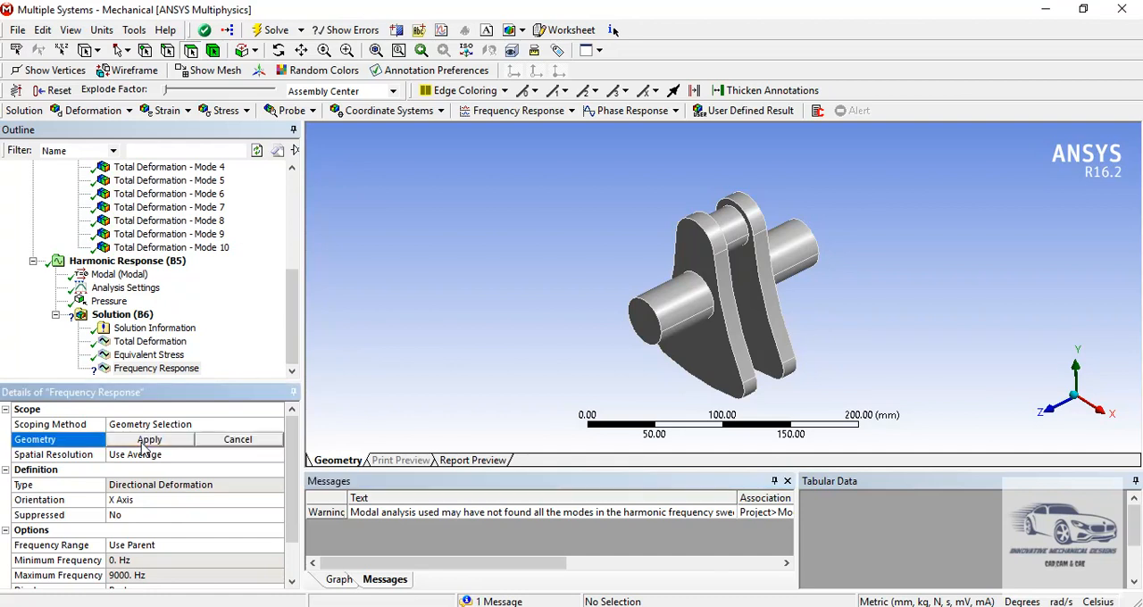
right_click(425, 227)
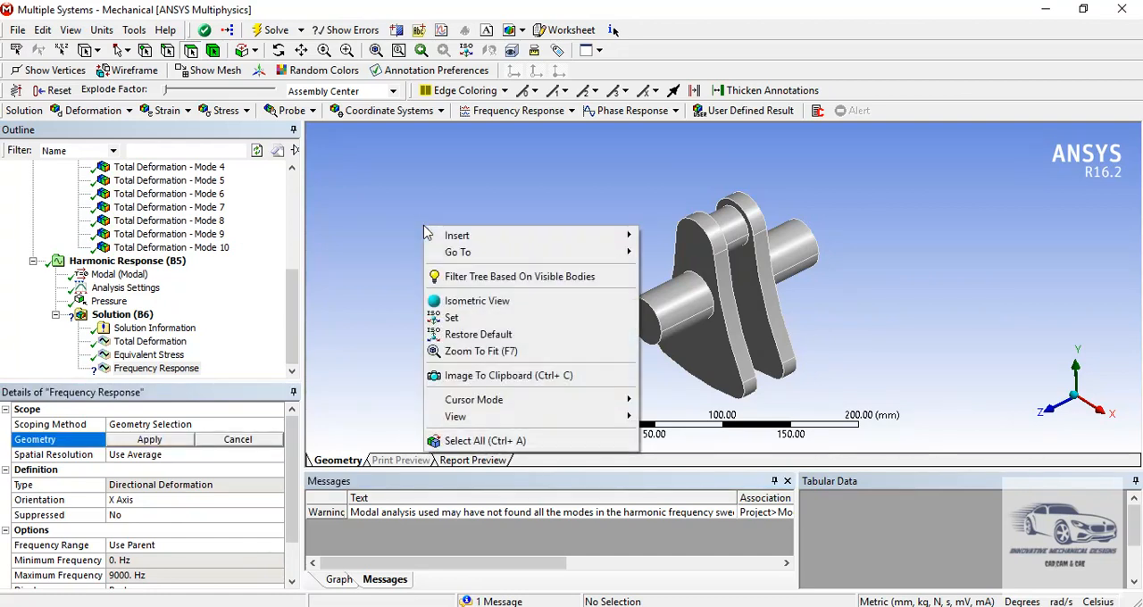
click(448, 439)
click(177, 442)
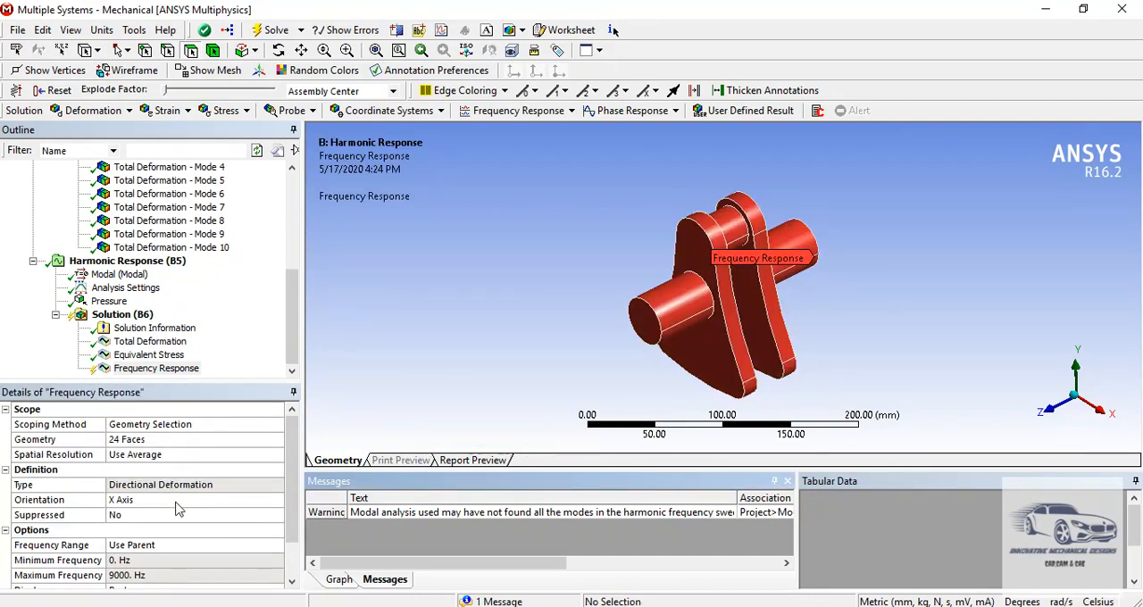
click(177, 500)
click(276, 502)
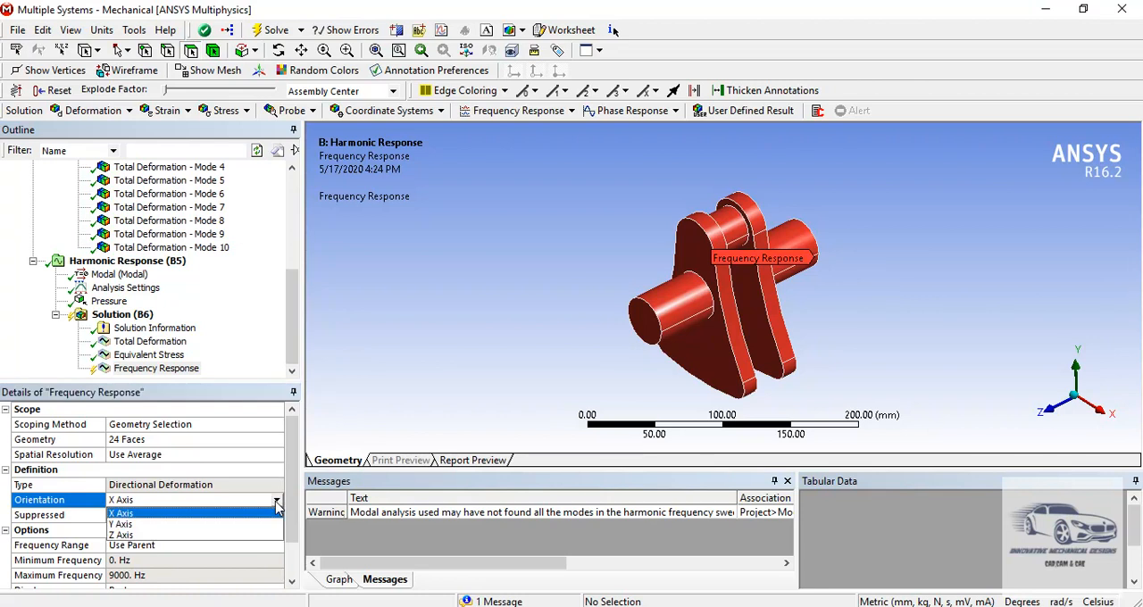
click(188, 526)
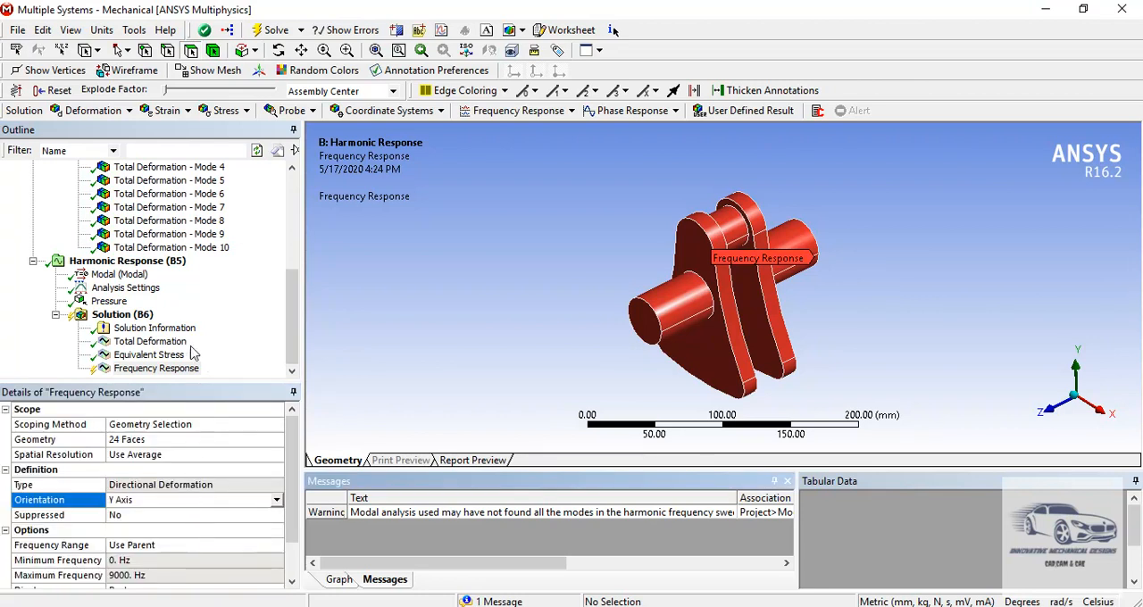
- Evaluate all harmonic results and review the deformation frequency response chart and the Total Deformation plot
click(143, 318)
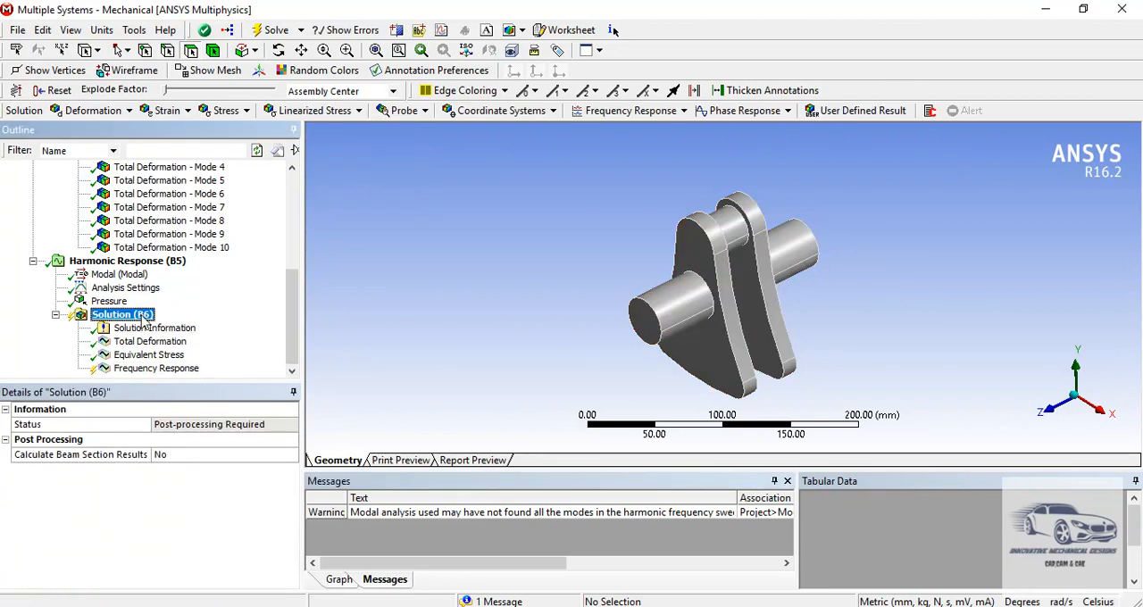
right_click(143, 320)
click(170, 351)
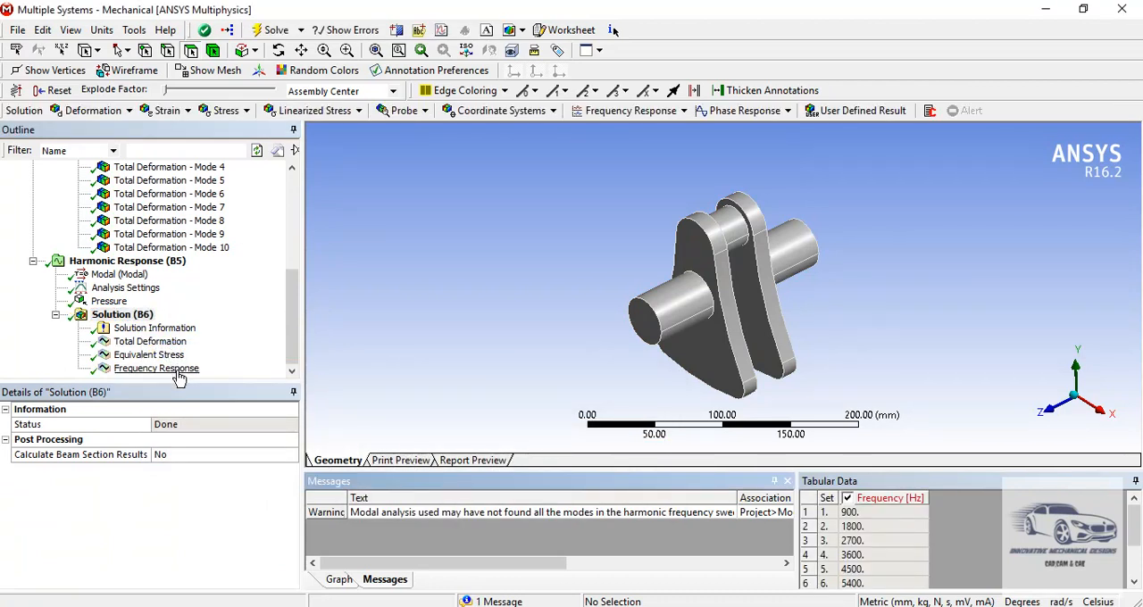
click(156, 368)
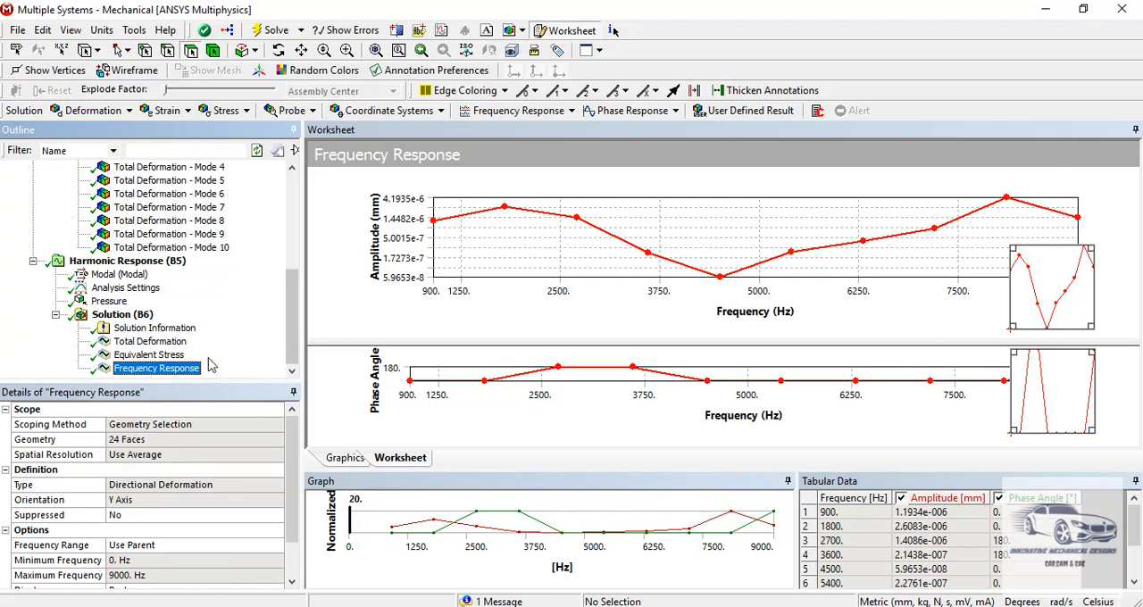
click(168, 344)
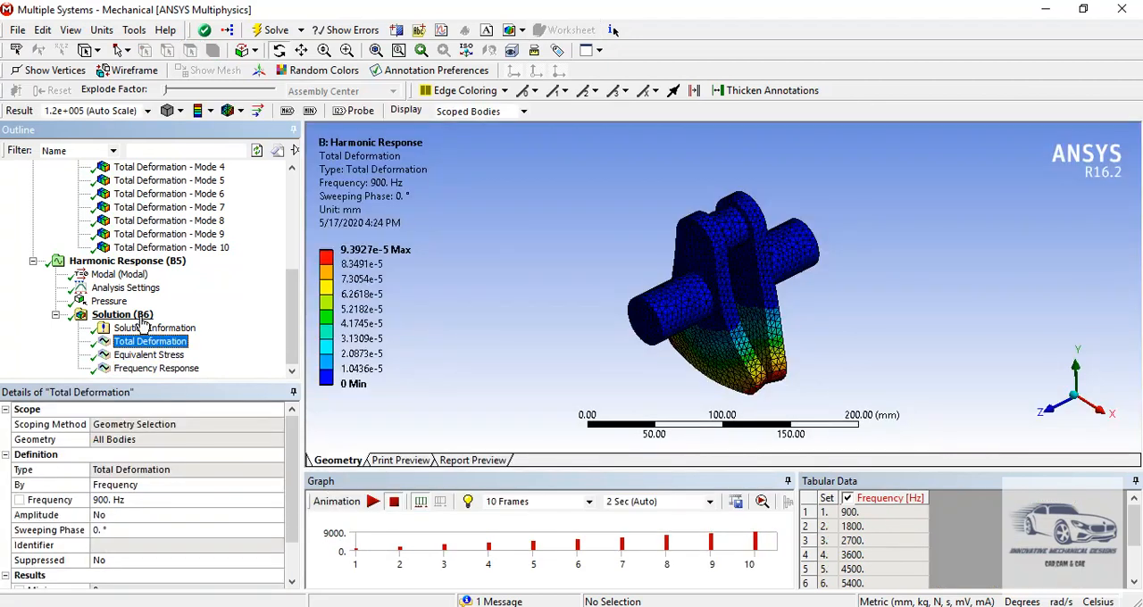
- Add a Stress frequency response to the harmonic solution and scope it to all faces of the crankshaft
click(122, 316)
right_click(143, 322)
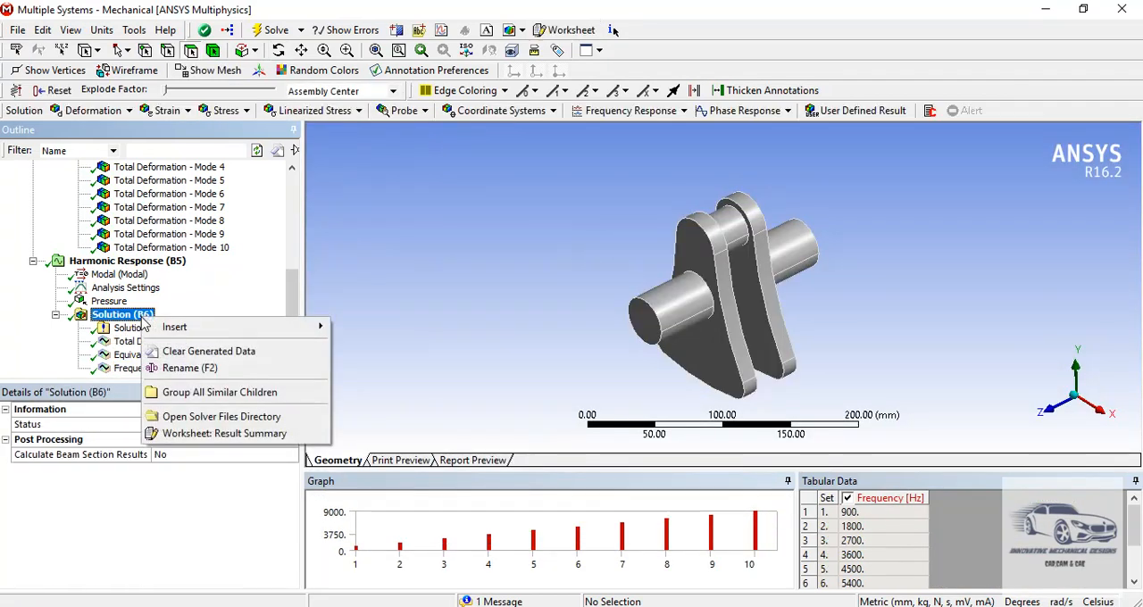
mouse_move(170, 327)
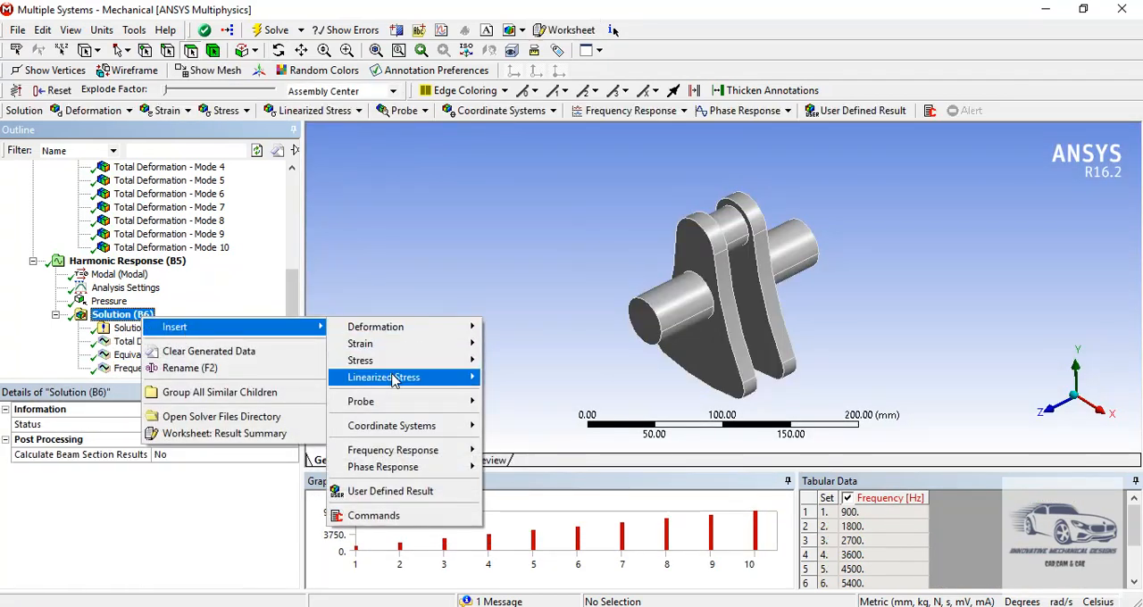
mouse_move(418, 453)
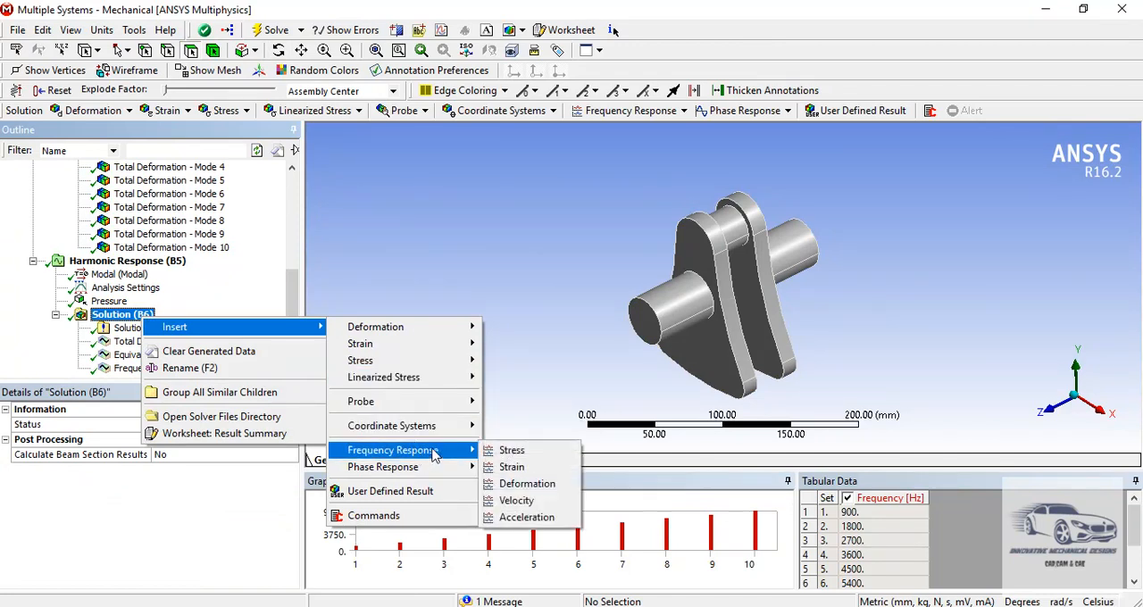
click(511, 452)
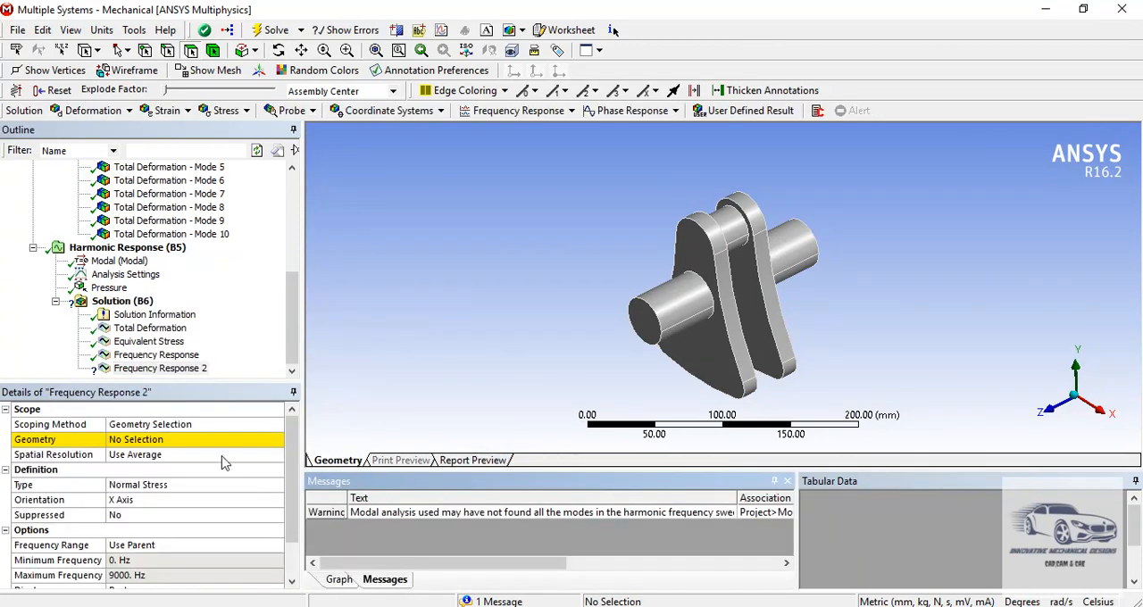
right_click(344, 282)
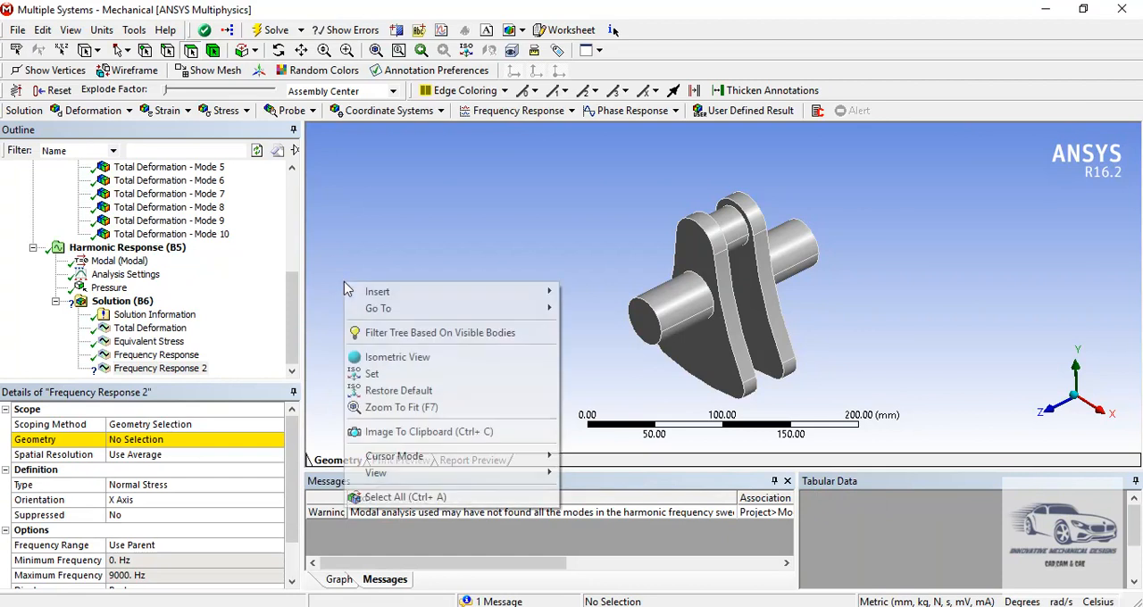
click(393, 496)
click(163, 444)
click(164, 446)
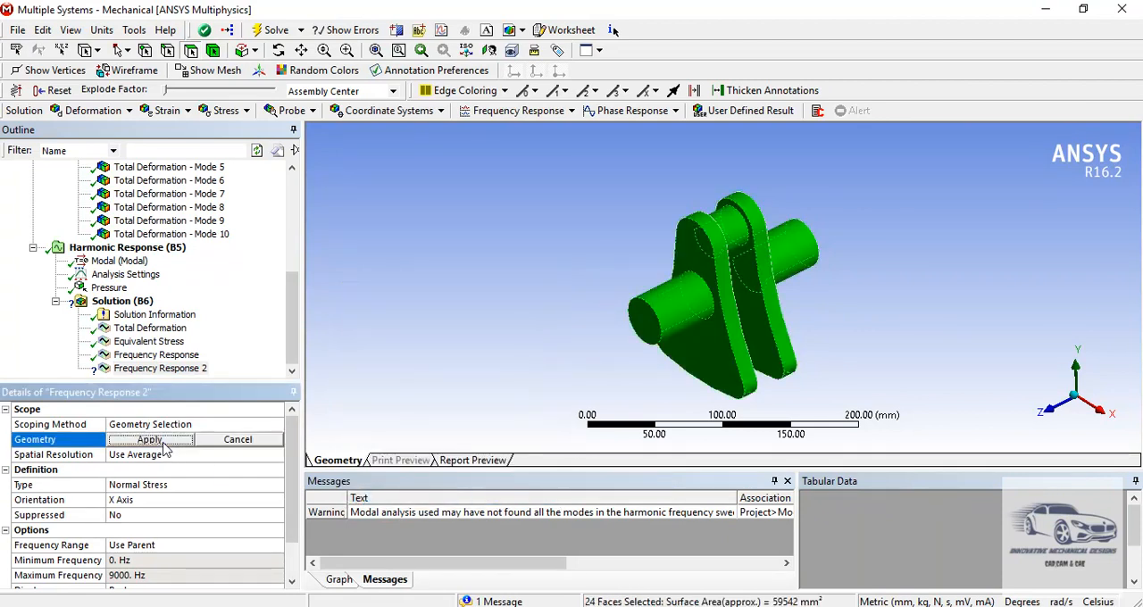
- Set the stress frequency response's type to Shear Stress with XY Plane orientation
click(273, 489)
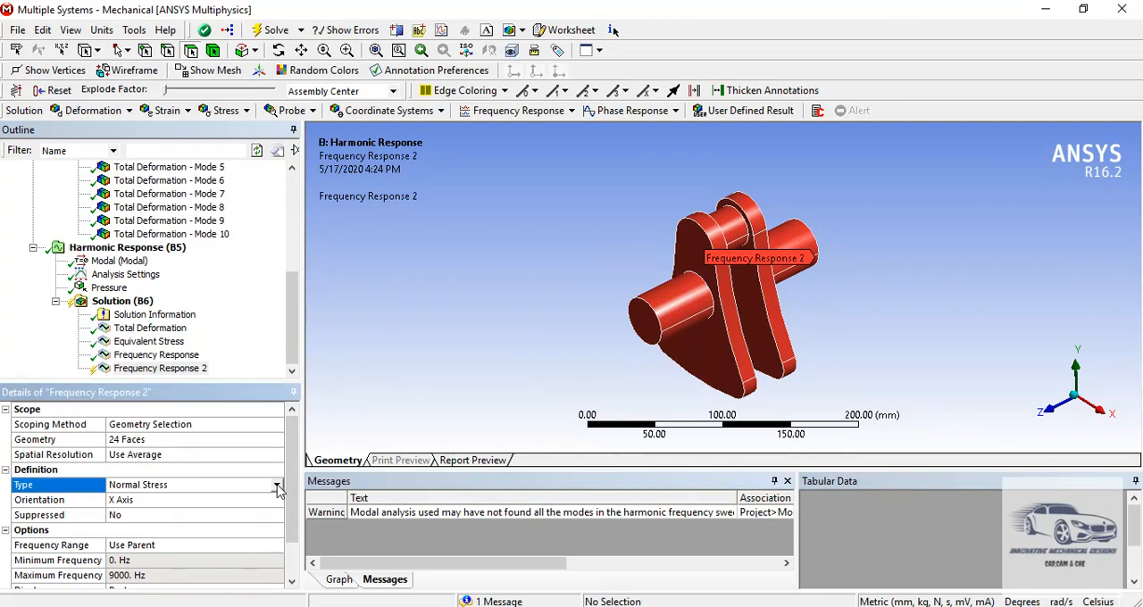
click(277, 487)
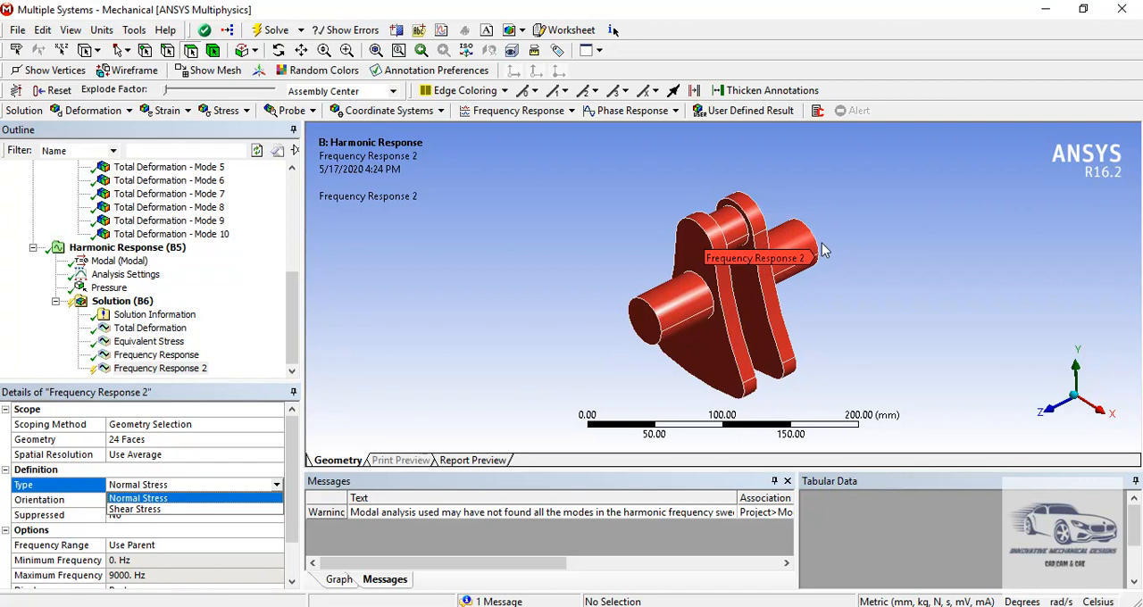
click(184, 509)
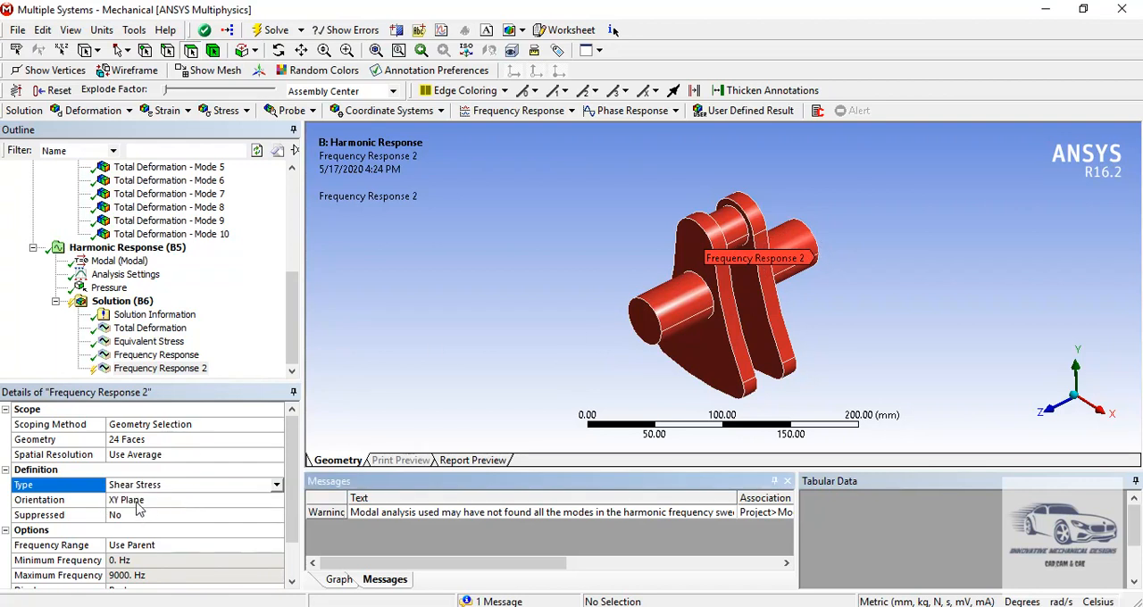
click(135, 503)
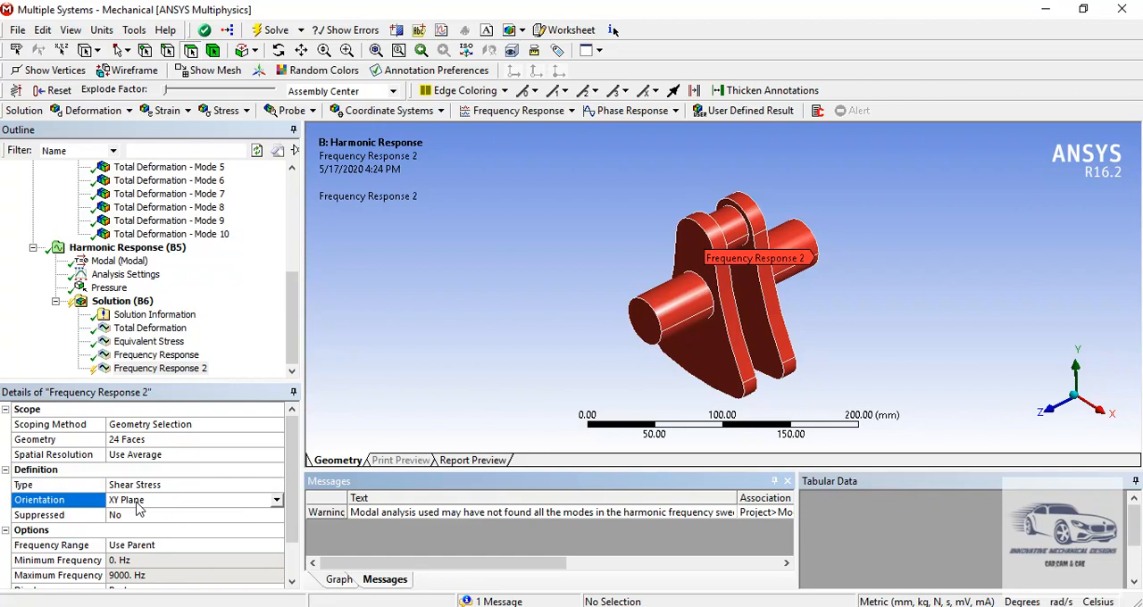
click(277, 501)
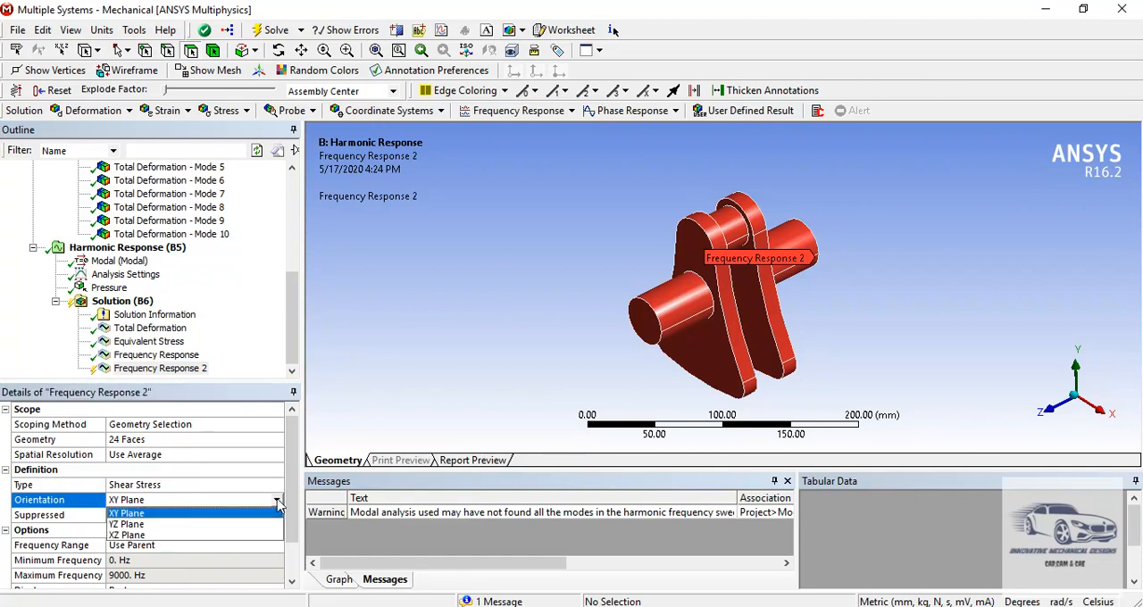
- Evaluate all harmonic results and display the shear stress frequency response chart
click(145, 304)
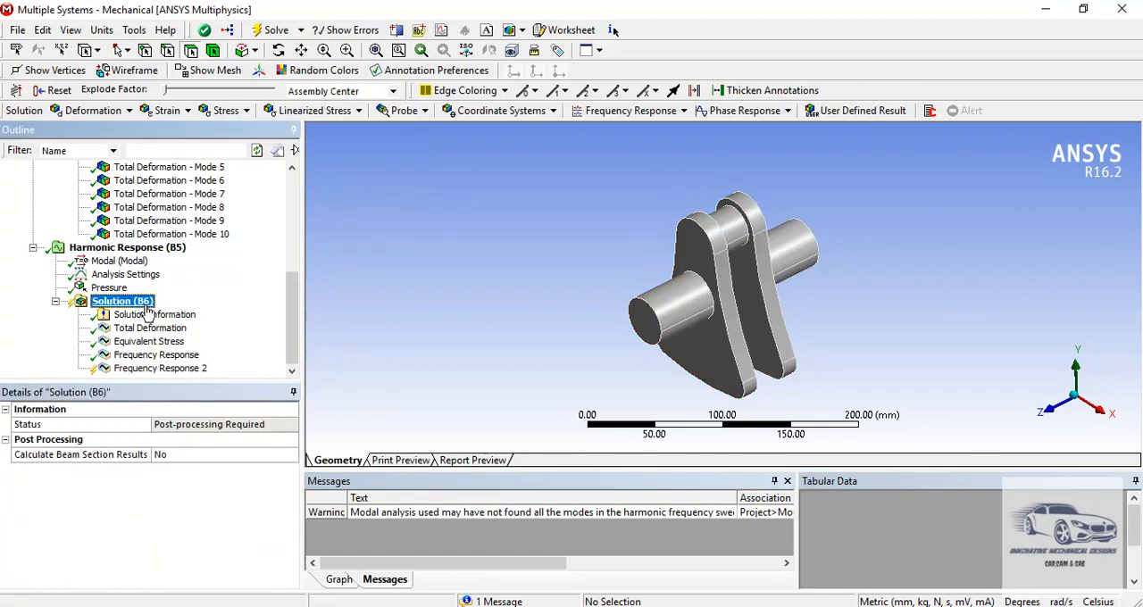
right_click(147, 307)
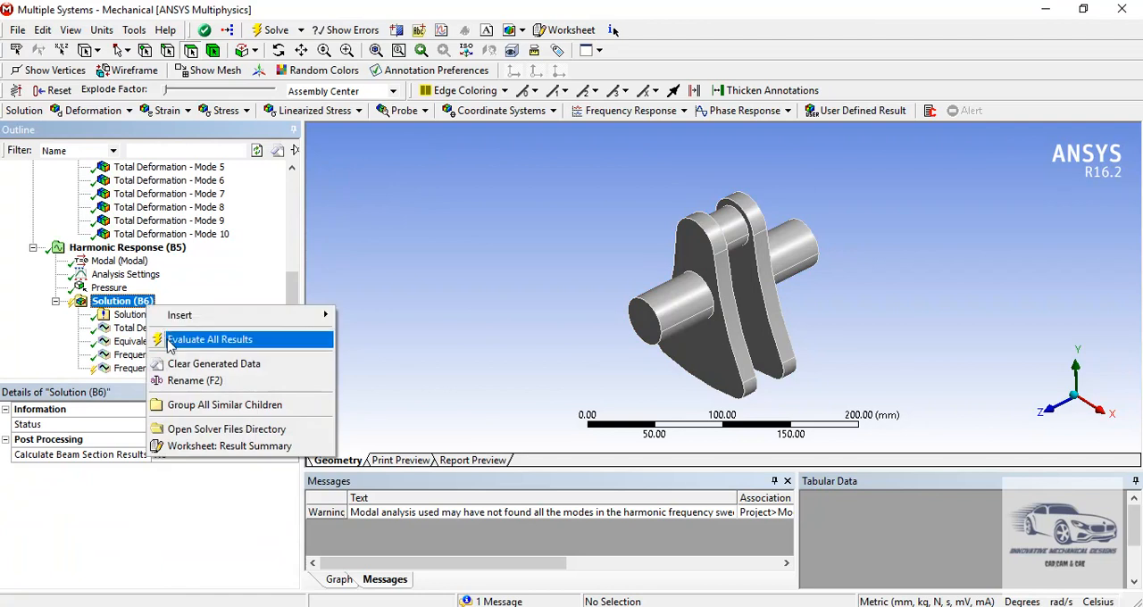
click(209, 339)
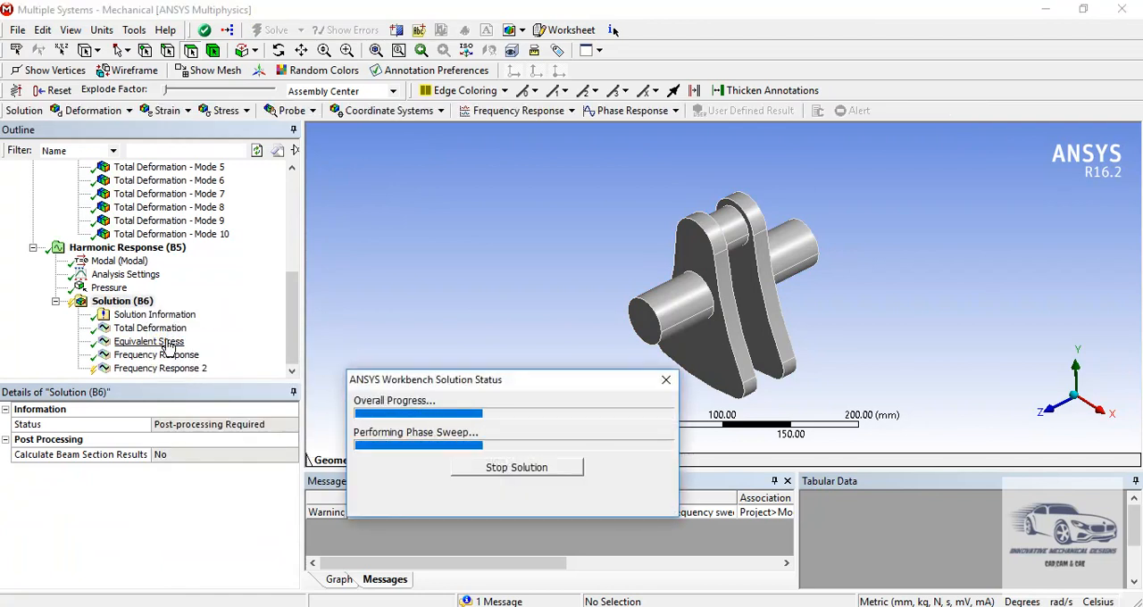
click(170, 368)
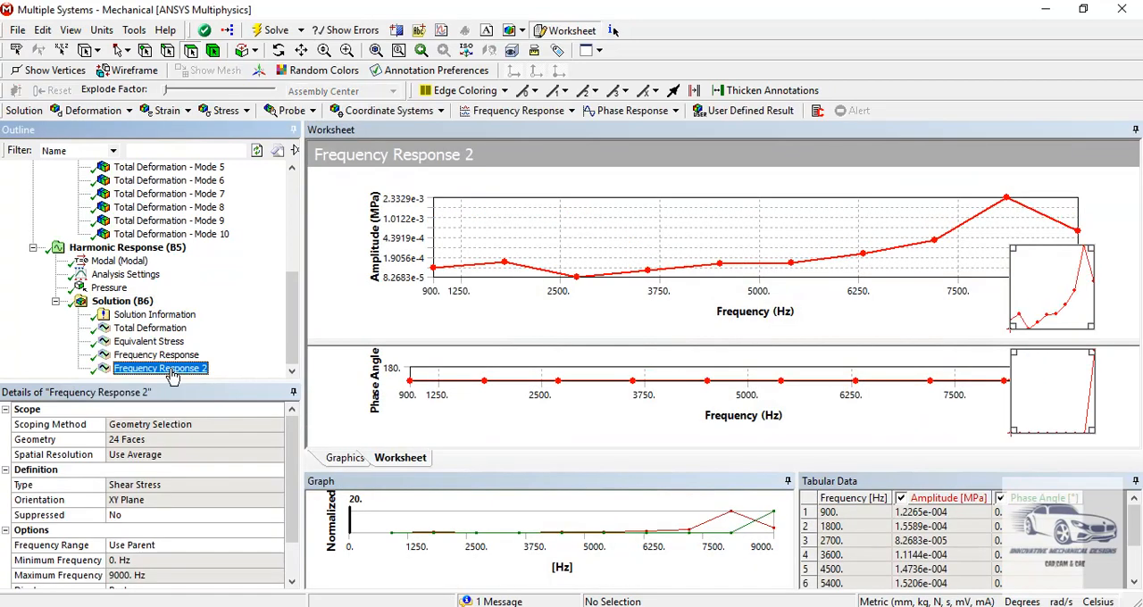